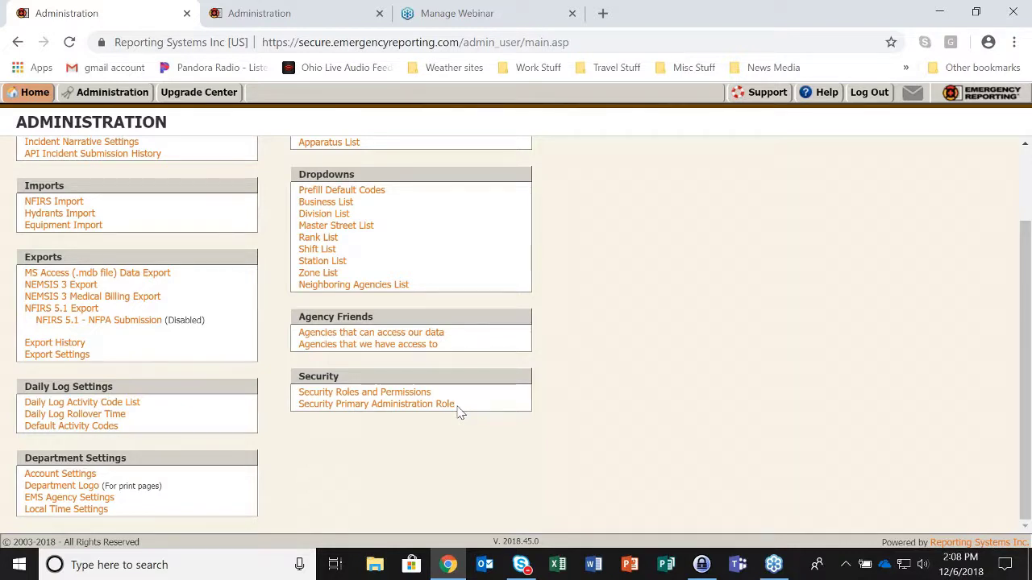
Look through the candidates for Primary Administrator in the Security Primary Administration Role dialog, then close it without saving
{"action": "scroll", "coordinate": [460, 412], "scroll_direction": "up", "scroll_amount": 1}
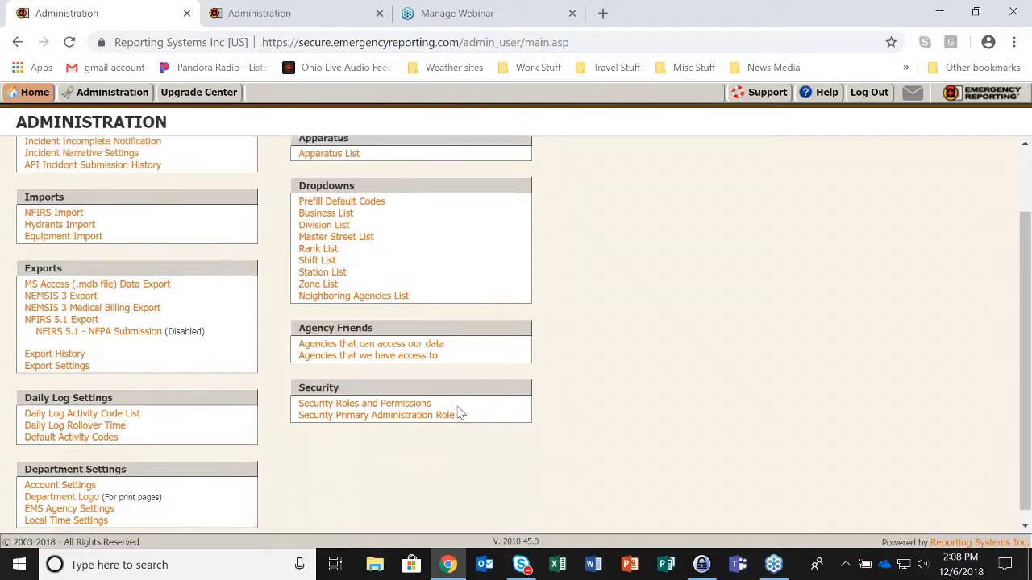
{"action": "scroll", "coordinate": [448, 415], "scroll_direction": "down", "scroll_amount": 1}
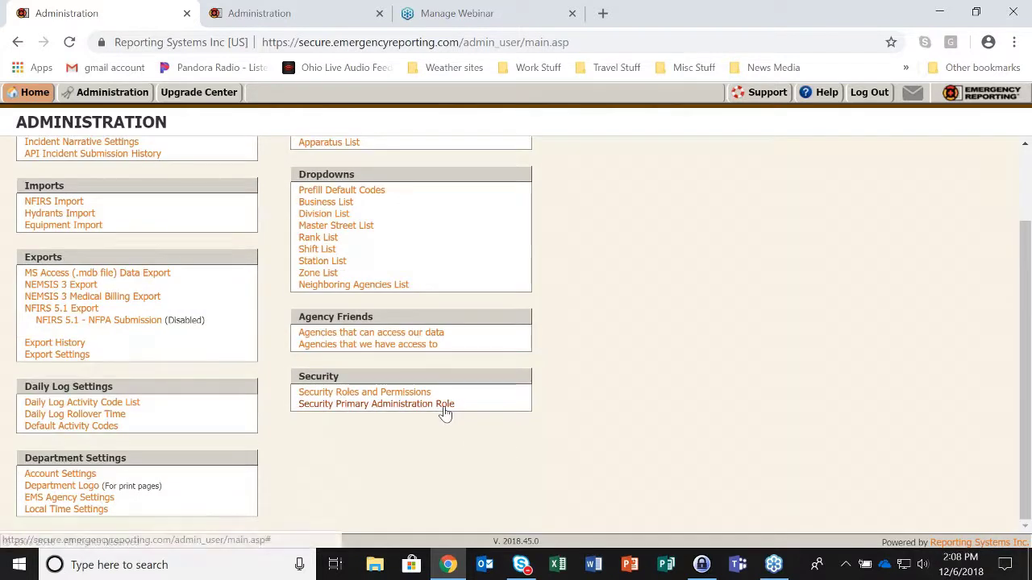
{"action": "left_click", "coordinate": [380, 405]}
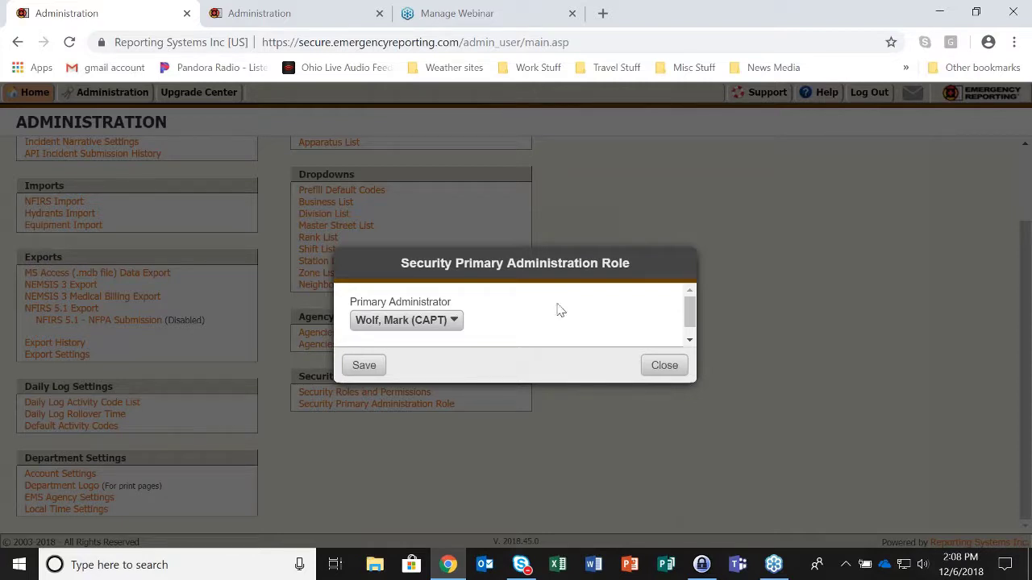
{"action": "left_click", "coordinate": [454, 323]}
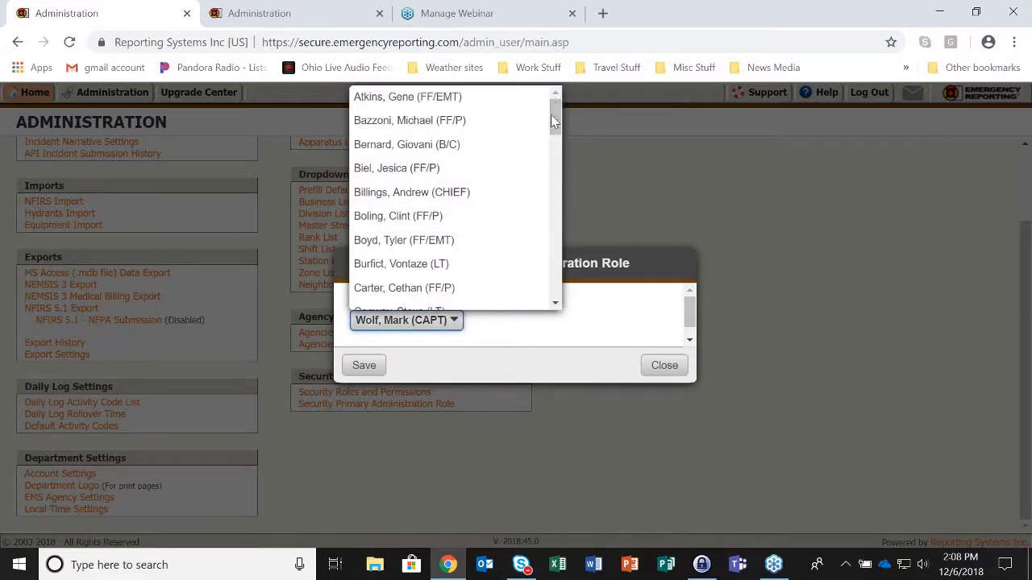
{"action": "left_click_drag", "start_coordinate": [554, 133], "coordinate": [557, 287]}
{"action": "left_click", "coordinate": [633, 350]}
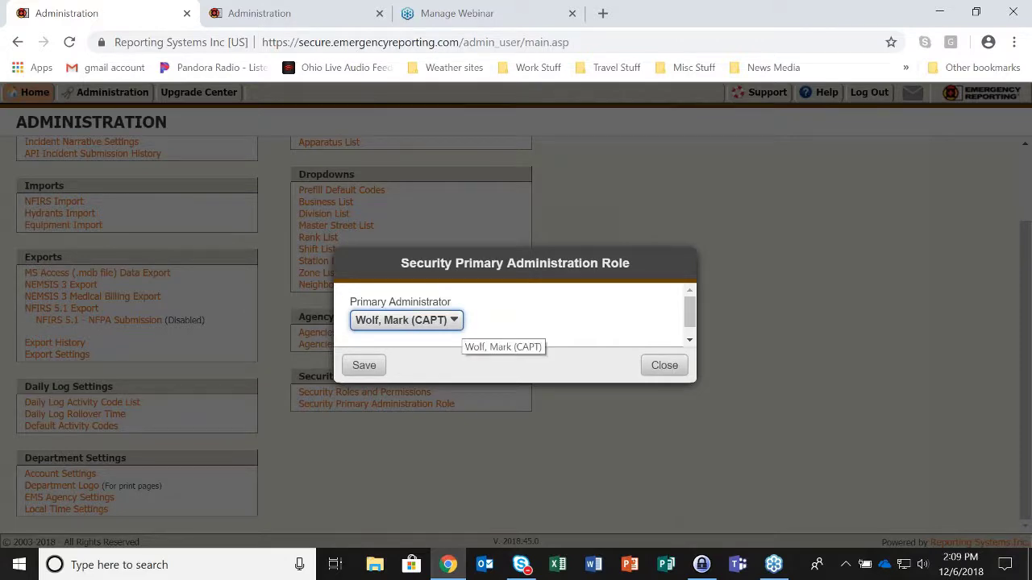
{"action": "left_click", "coordinate": [663, 367]}
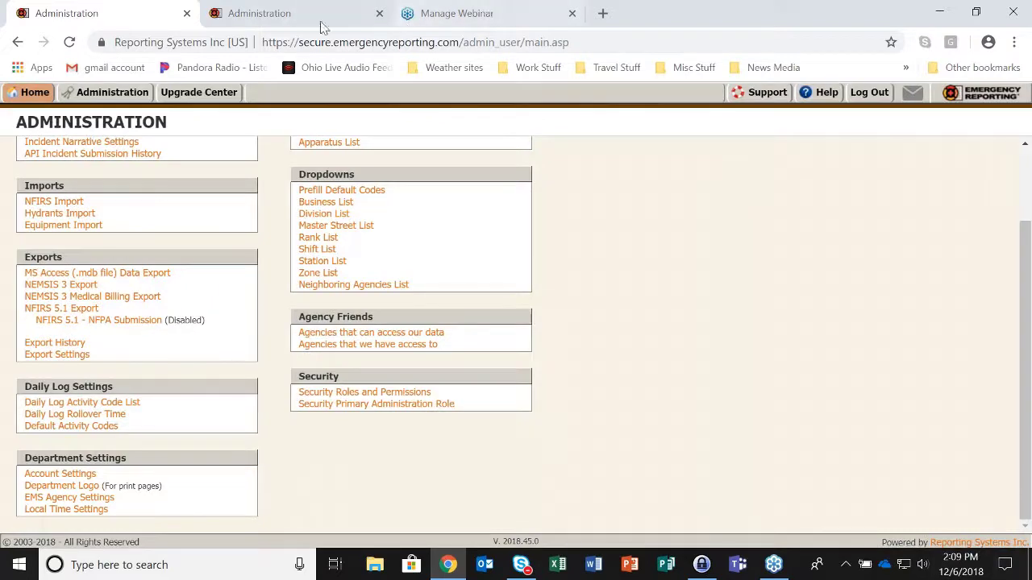
In the second Administration browser tab, open the Personnel List and filter it by the primary administrator's last name
{"action": "left_click", "coordinate": [328, 17]}
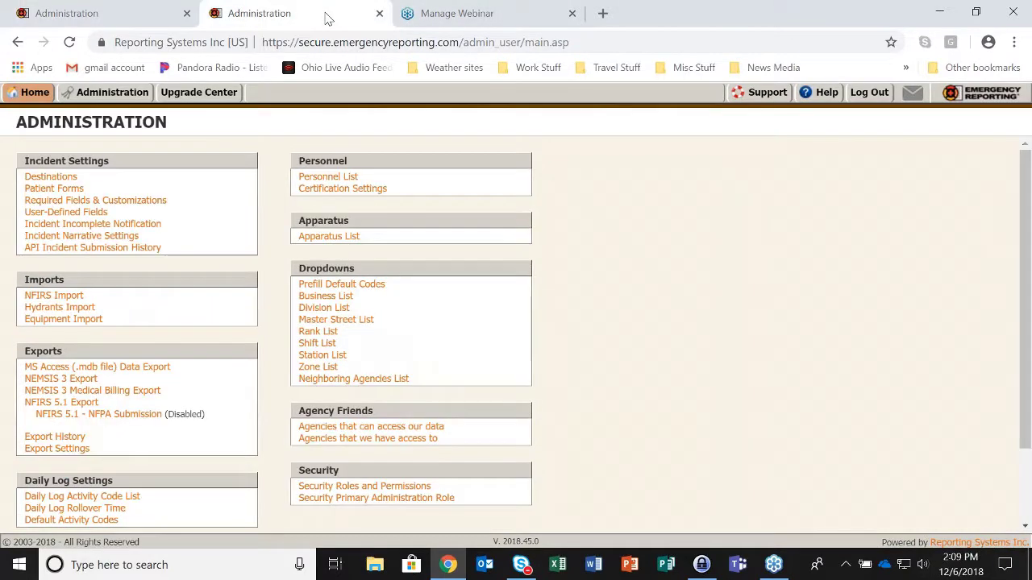
{"action": "left_click", "coordinate": [328, 179]}
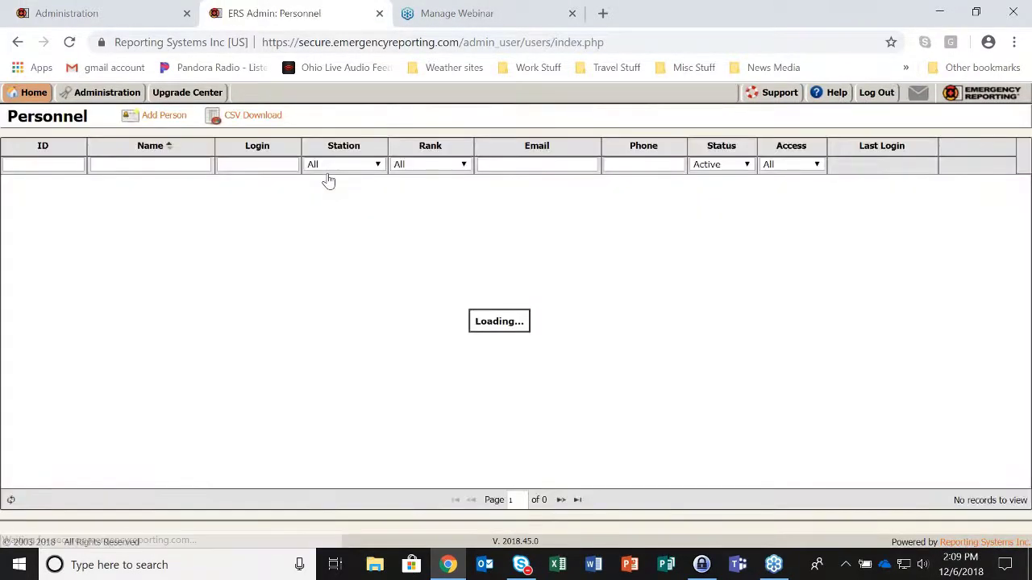
{"action": "left_click", "coordinate": [107, 164]}
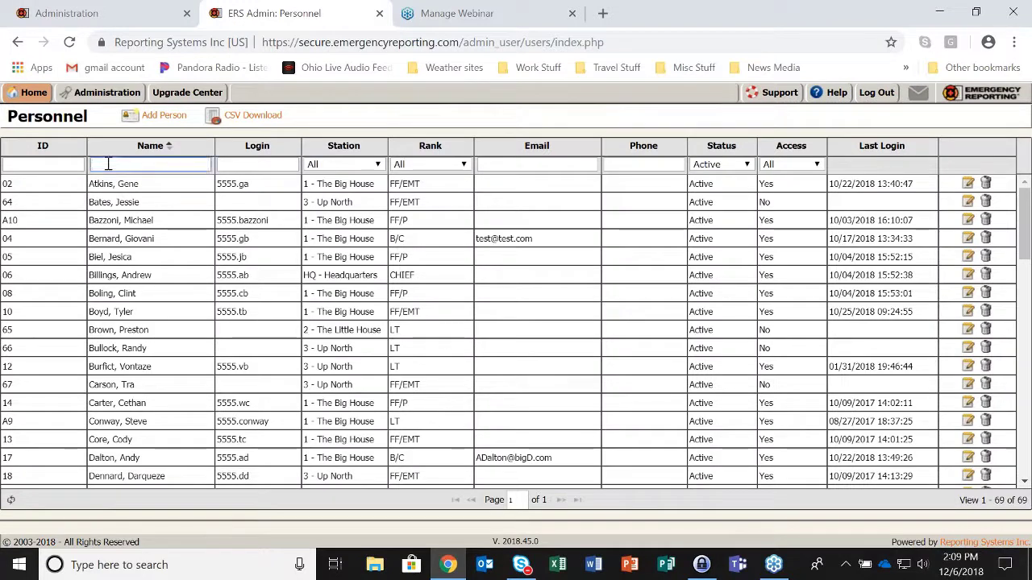
{"action": "type", "text": "wol"}
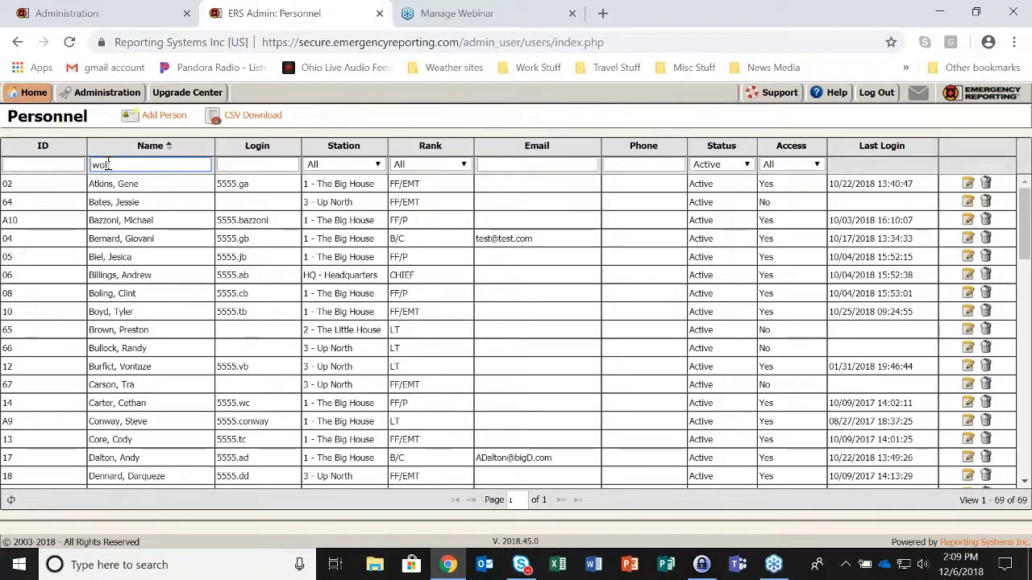
{"action": "type", "text": "f"}
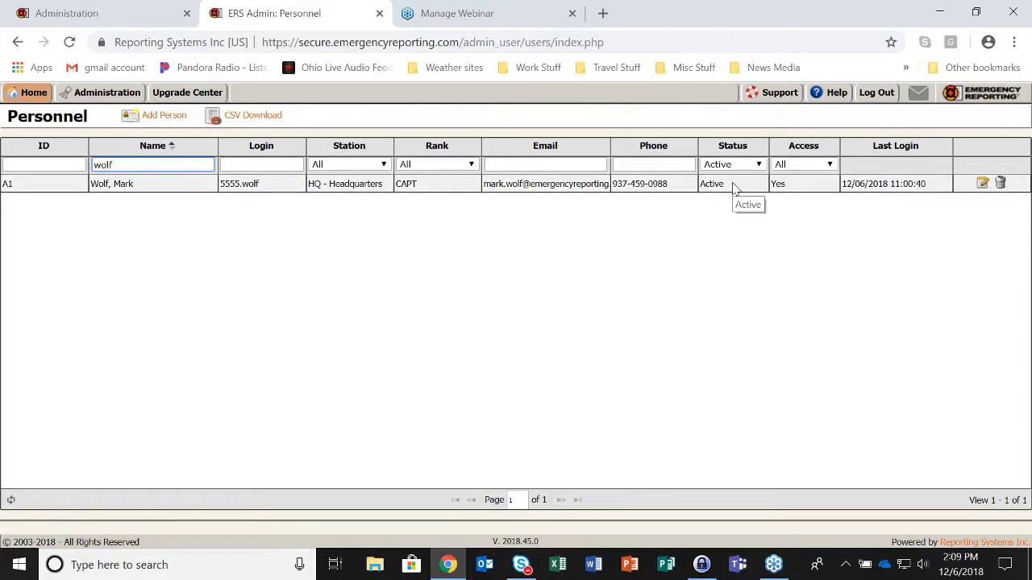
Try to archive the primary administrator's personnel record, then clear the name filter
{"action": "left_click", "coordinate": [1000, 185]}
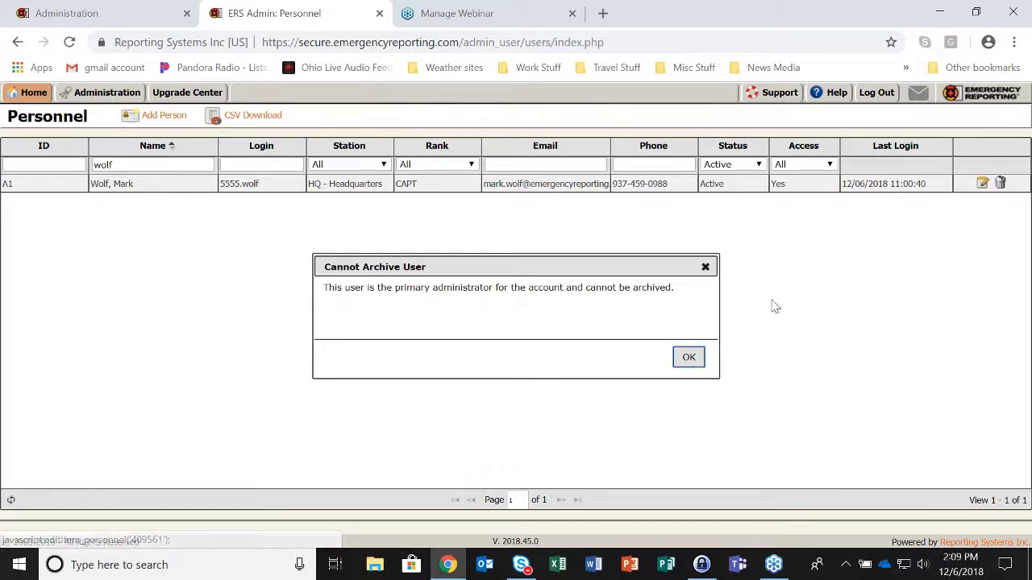
{"action": "left_click", "coordinate": [699, 364]}
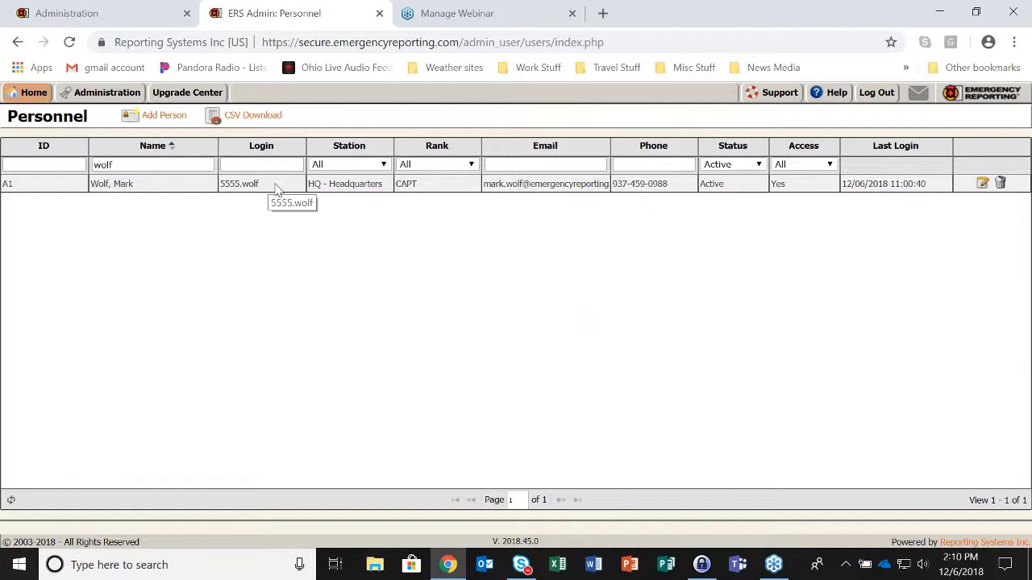
{"action": "left_click_drag", "start_coordinate": [124, 165], "coordinate": [64, 158]}
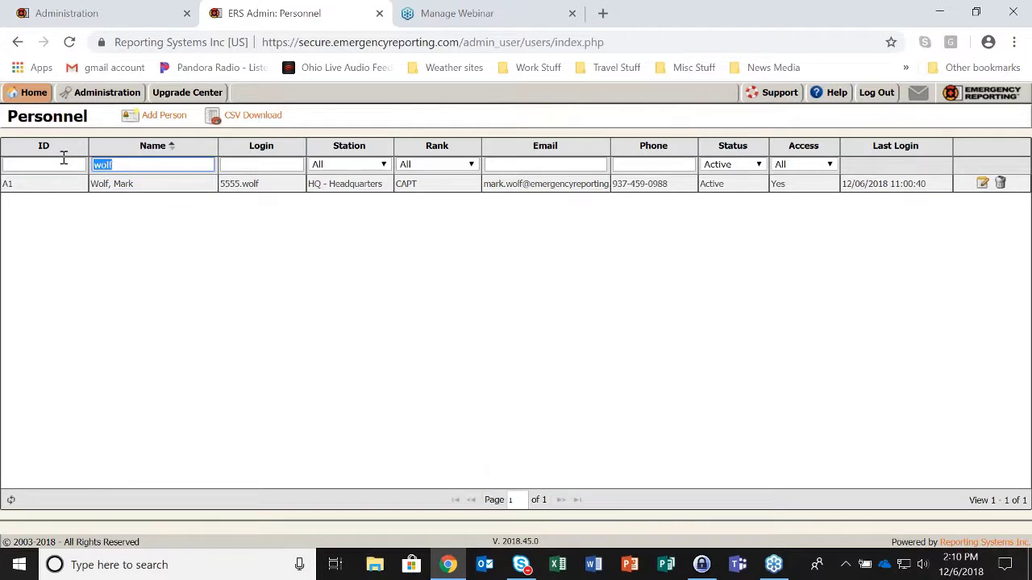
{"action": "key", "text": "BackSpace"}
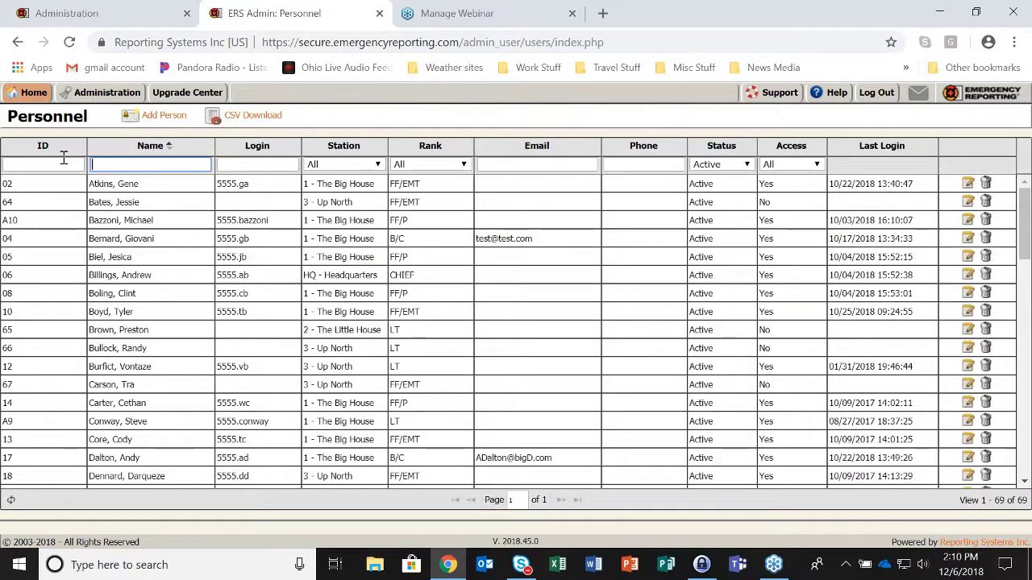
Open Security Roles and Permissions from Administration and view the details of Auto-generated Role #3 without saving
{"action": "left_click", "coordinate": [98, 93]}
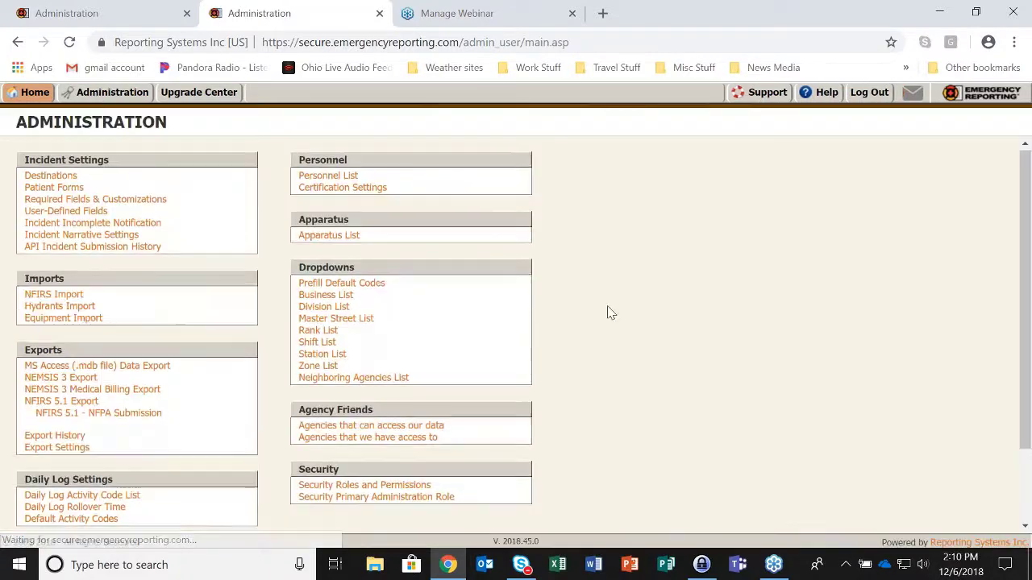
{"action": "scroll", "coordinate": [608, 313], "scroll_direction": "down", "scroll_amount": 2}
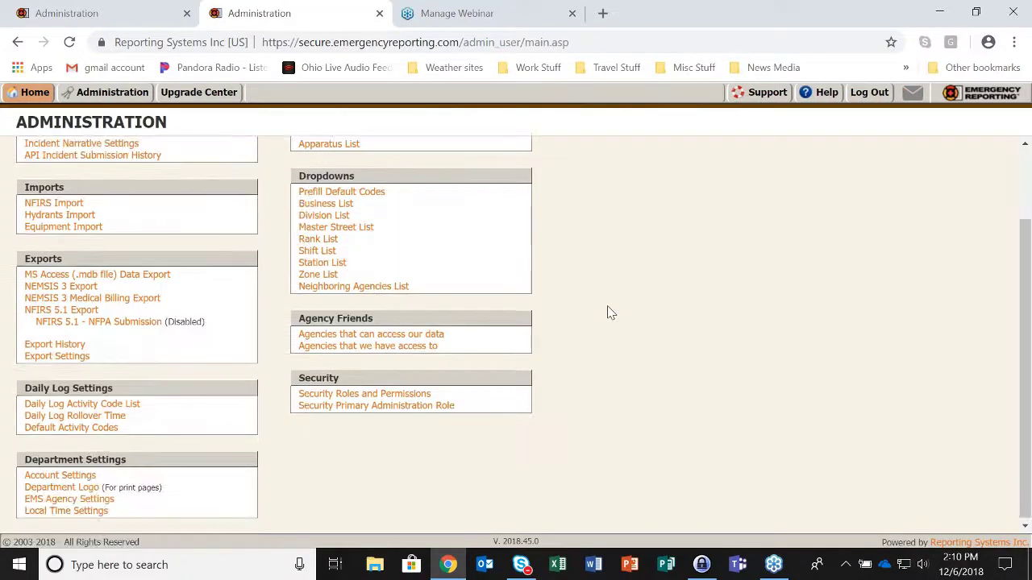
{"action": "left_click", "coordinate": [395, 394]}
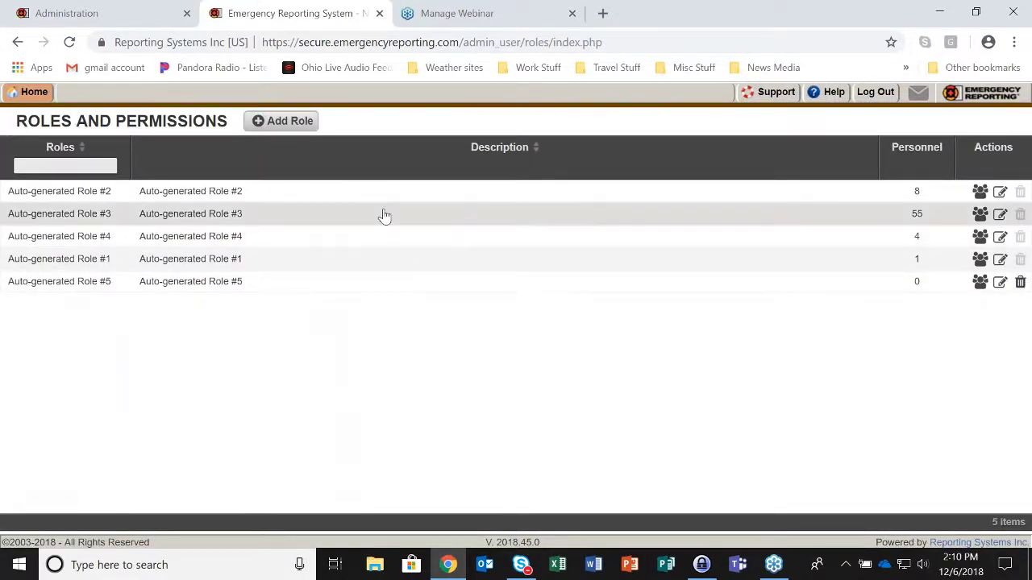
{"action": "double_click", "coordinate": [276, 223]}
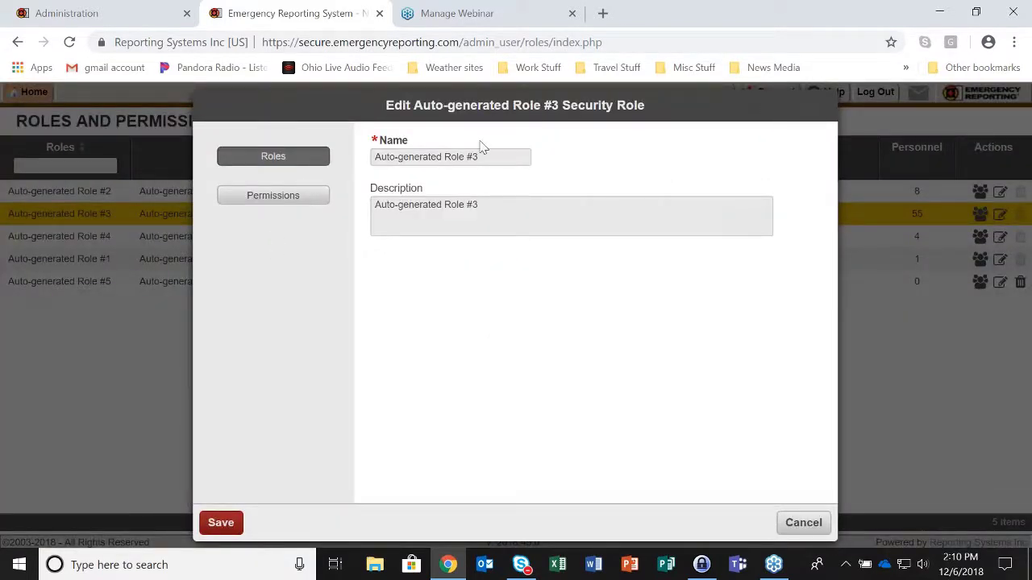
{"action": "left_click", "coordinate": [818, 527]}
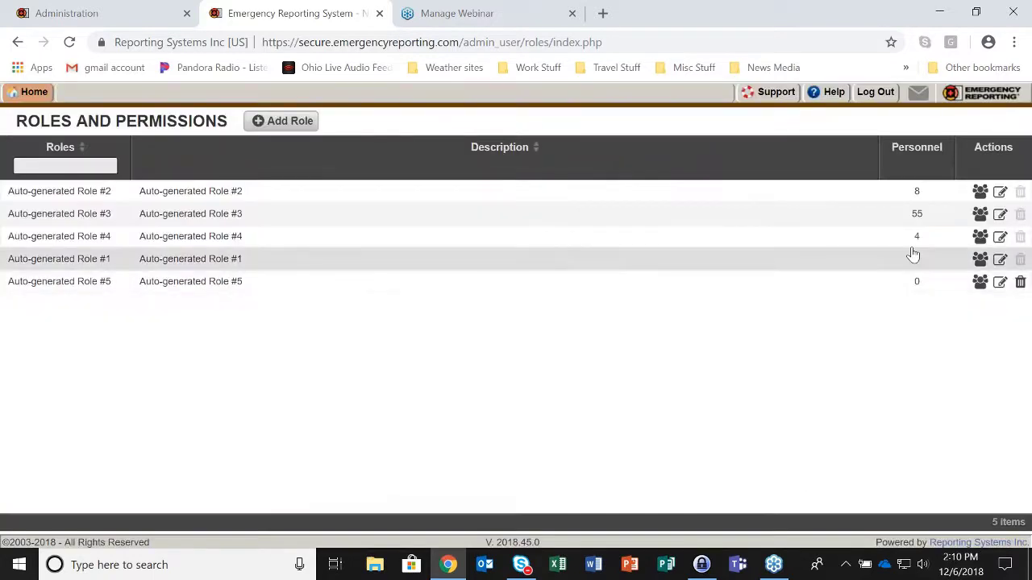
Search the available personnel for Auto-generated Role #3 by the primary administrator's last name, then cancel the assignment dialog
{"action": "left_click", "coordinate": [979, 214]}
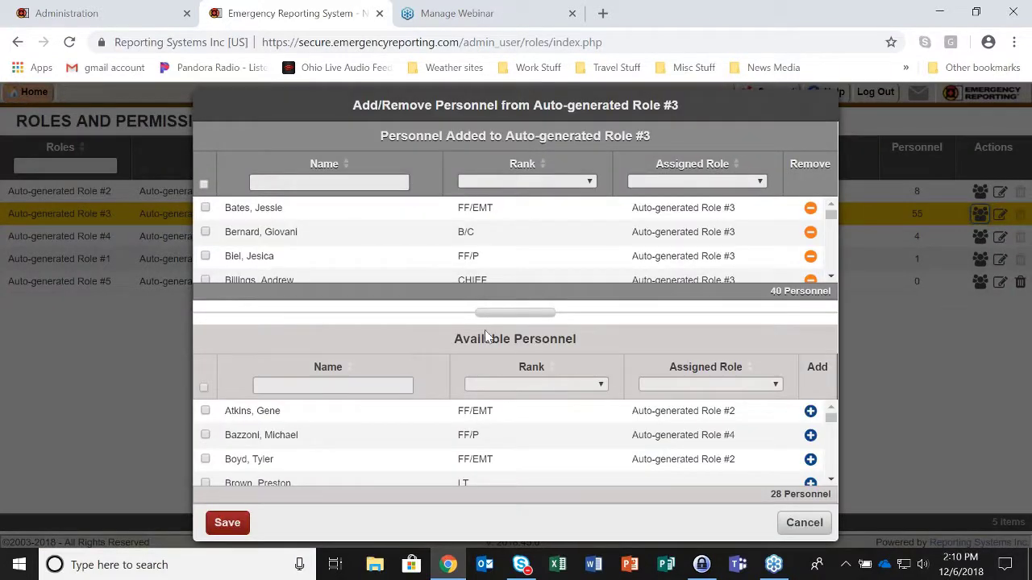
{"action": "left_click", "coordinate": [280, 385]}
{"action": "type", "text": "w"}
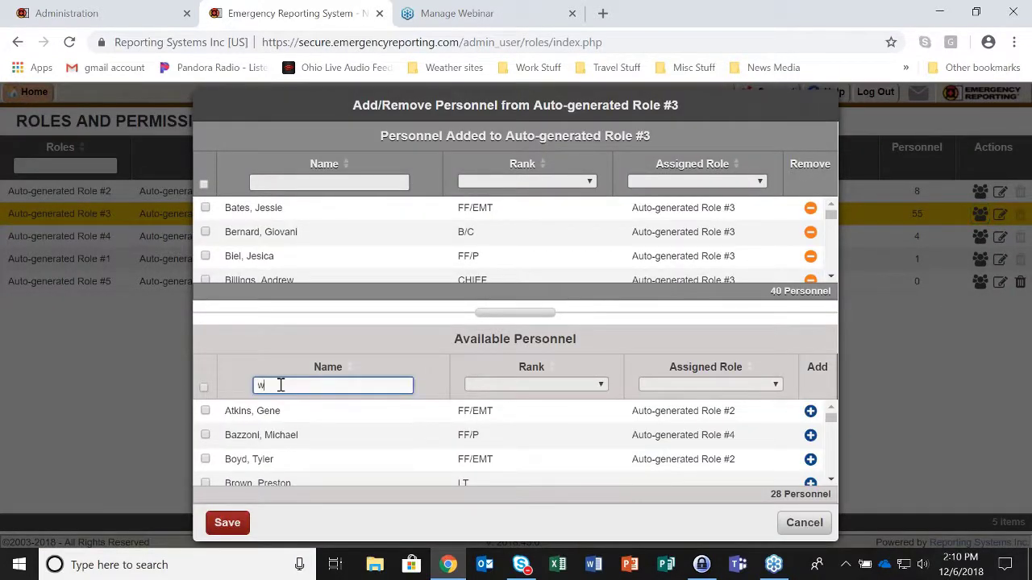
{"action": "type", "text": "olf"}
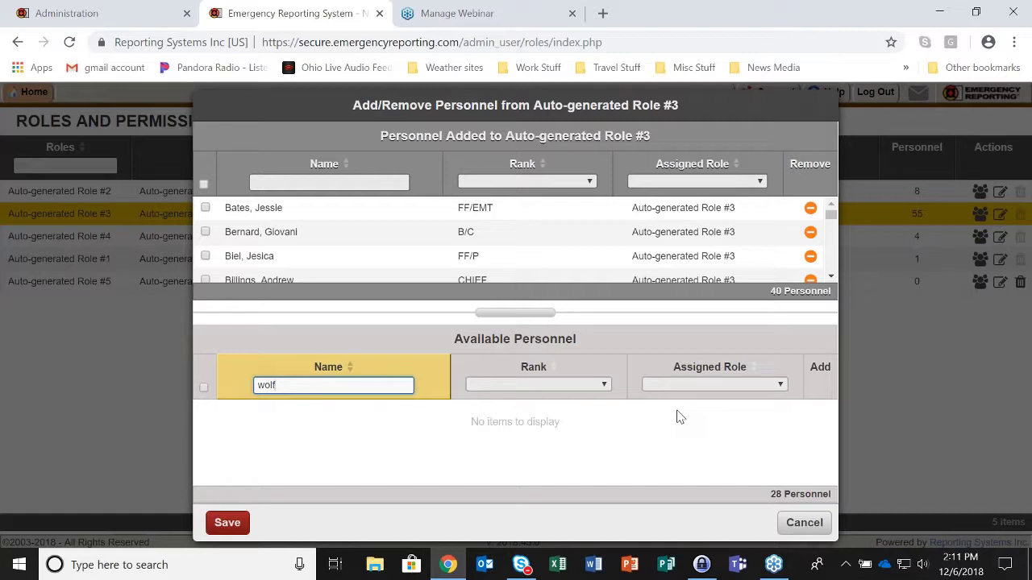
{"action": "left_click", "coordinate": [806, 526]}
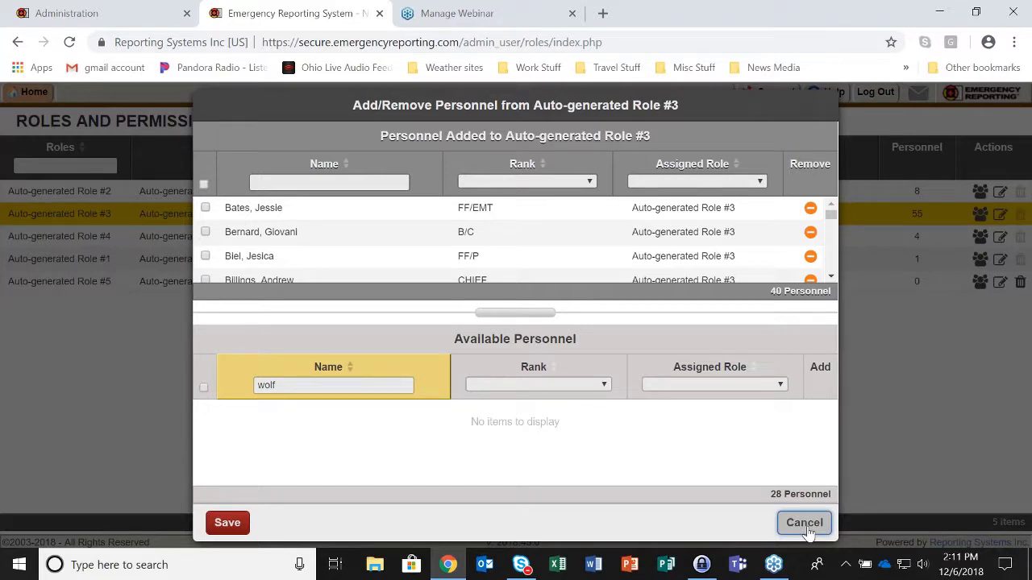
{"action": "left_click", "coordinate": [805, 524]}
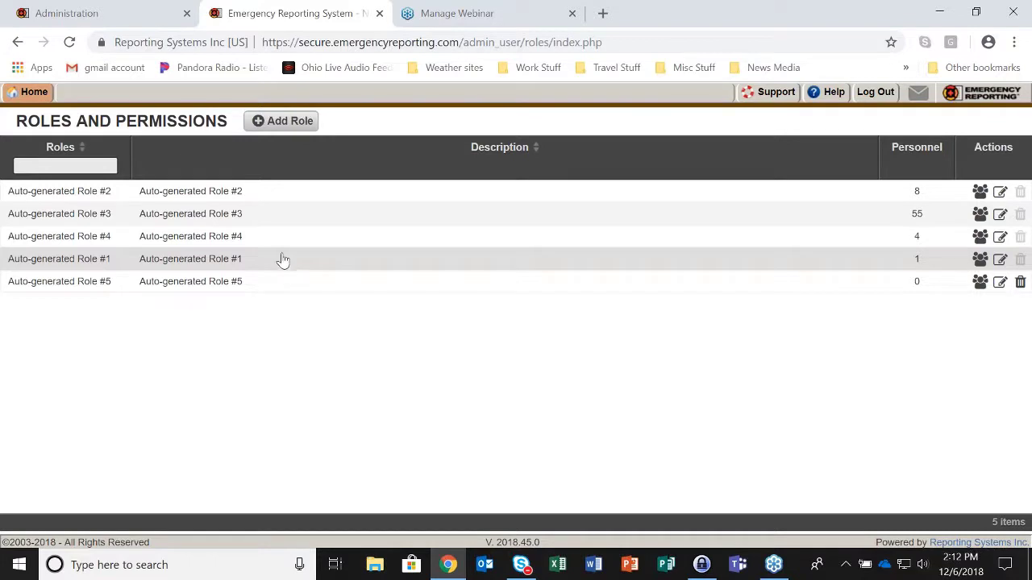
Return to Administration, open the Personnel List and open the personal information of the first B/C-ranked person listed
{"action": "mouse_move", "coordinate": [32, 92]}
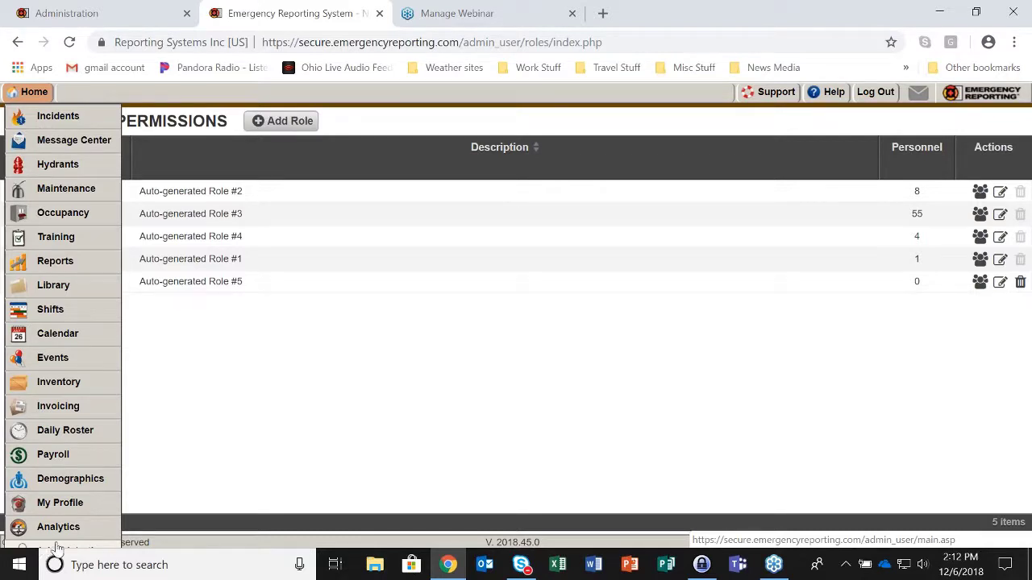
{"action": "left_click", "coordinate": [52, 551]}
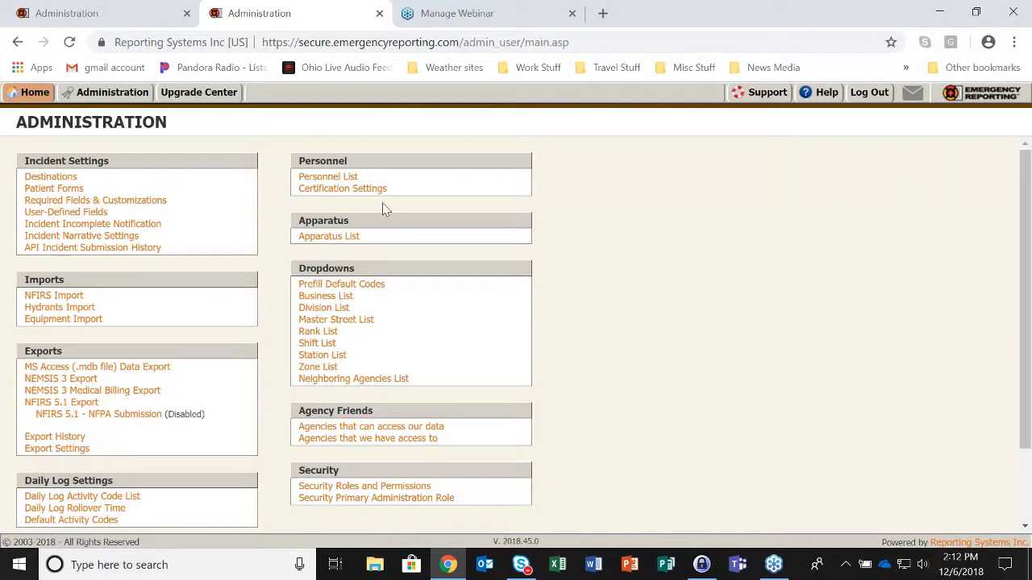
{"action": "left_click", "coordinate": [337, 181]}
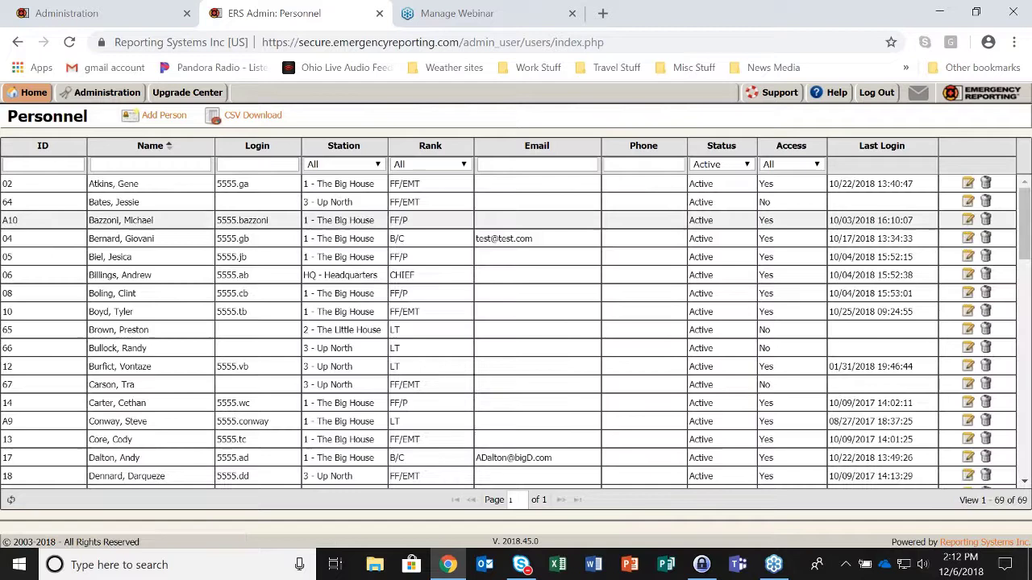
{"action": "left_click", "coordinate": [177, 242]}
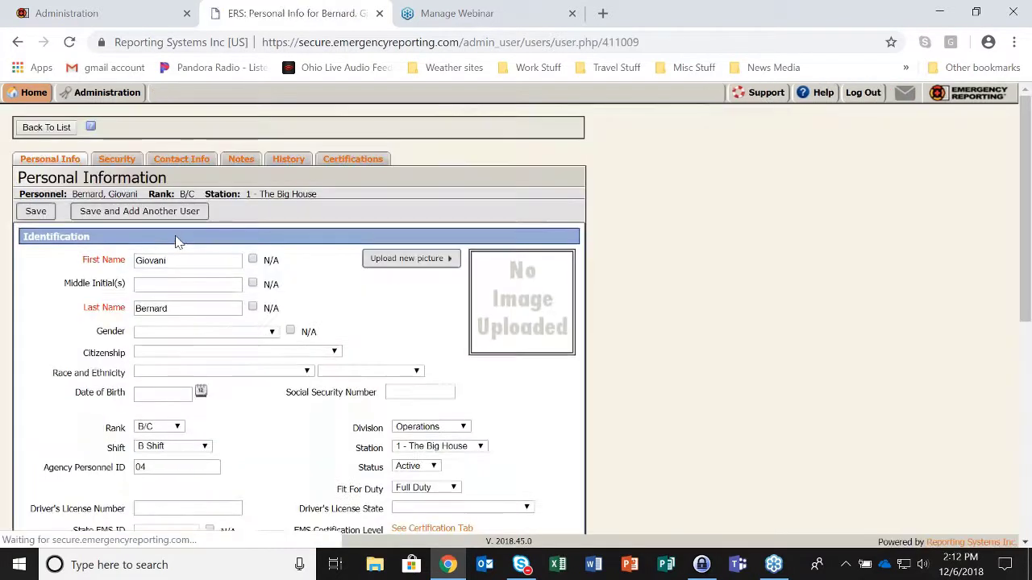
View the Status choices in the person's identification details, keep Active and return to the personnel list without saving
{"action": "scroll", "coordinate": [548, 419], "scroll_direction": "down", "scroll_amount": 2}
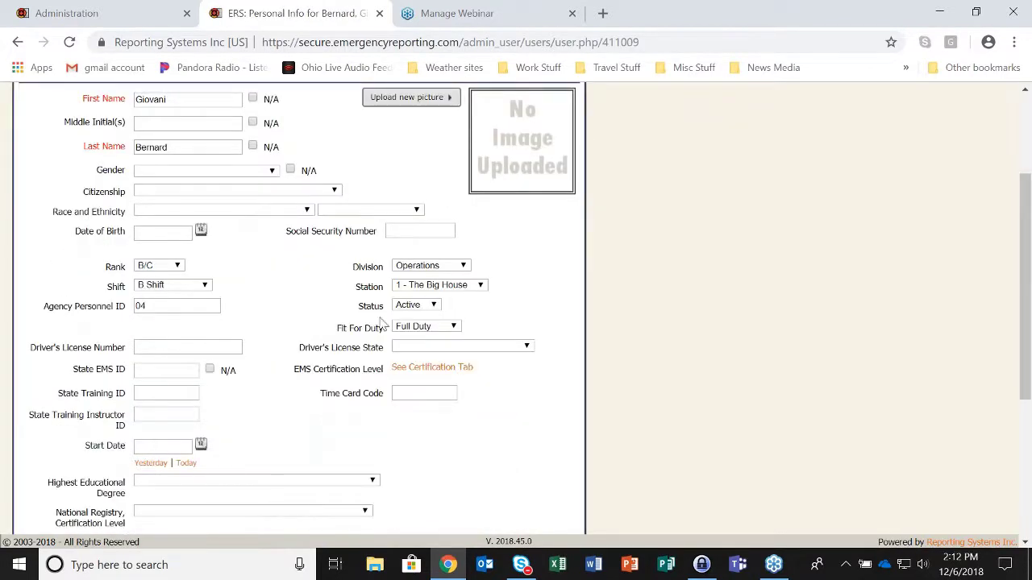
{"action": "left_click_drag", "start_coordinate": [362, 307], "coordinate": [384, 317]}
{"action": "left_click", "coordinate": [433, 306]}
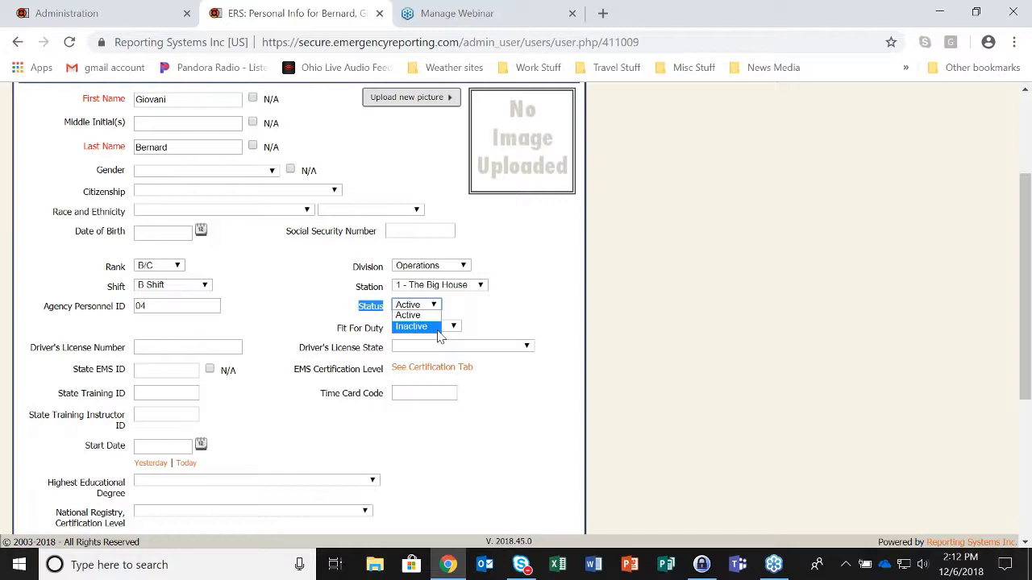
{"action": "left_click", "coordinate": [526, 306]}
{"action": "scroll", "coordinate": [525, 304], "scroll_direction": "up", "scroll_amount": 2}
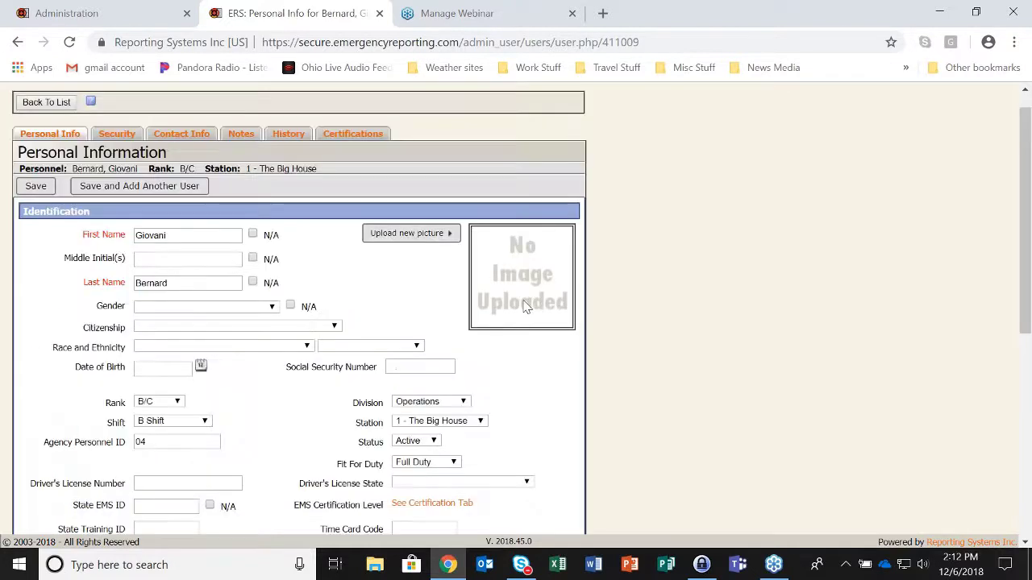
{"action": "left_click", "coordinate": [48, 129]}
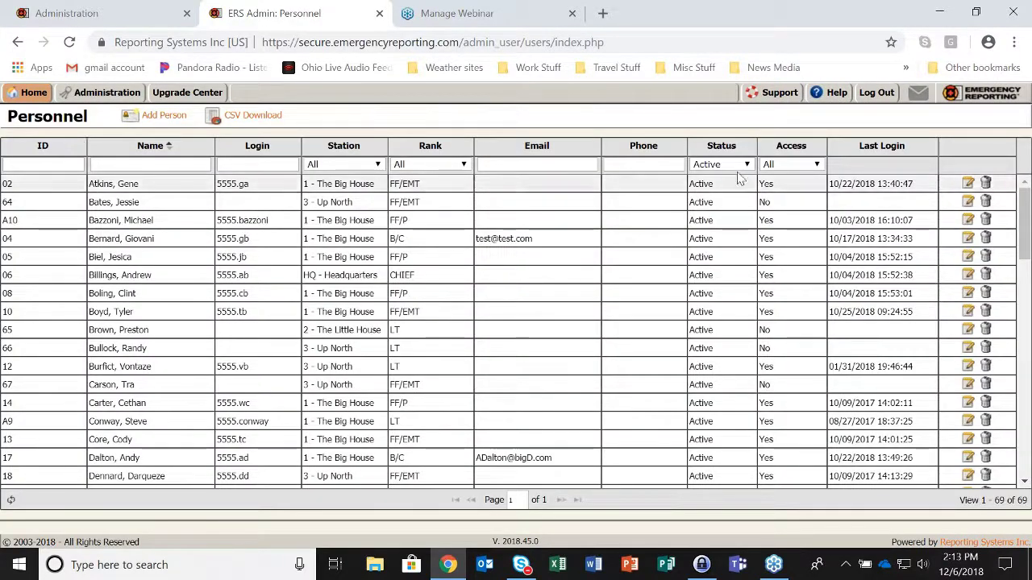
Filter the personnel list to Archived status and check the Access value of the first entry
{"action": "left_click", "coordinate": [746, 164]}
{"action": "left_click", "coordinate": [714, 201]}
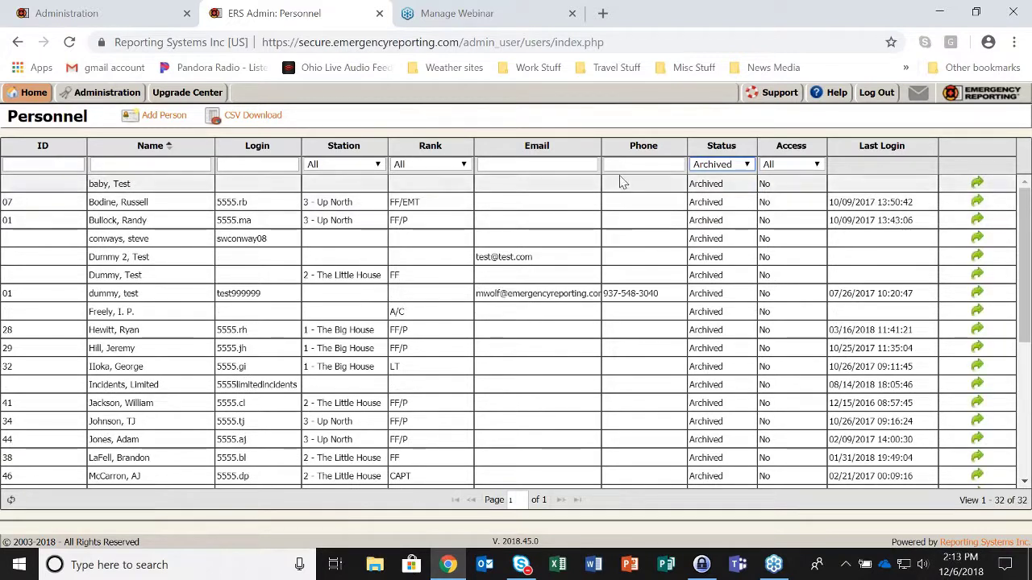
{"action": "double_click", "coordinate": [766, 185]}
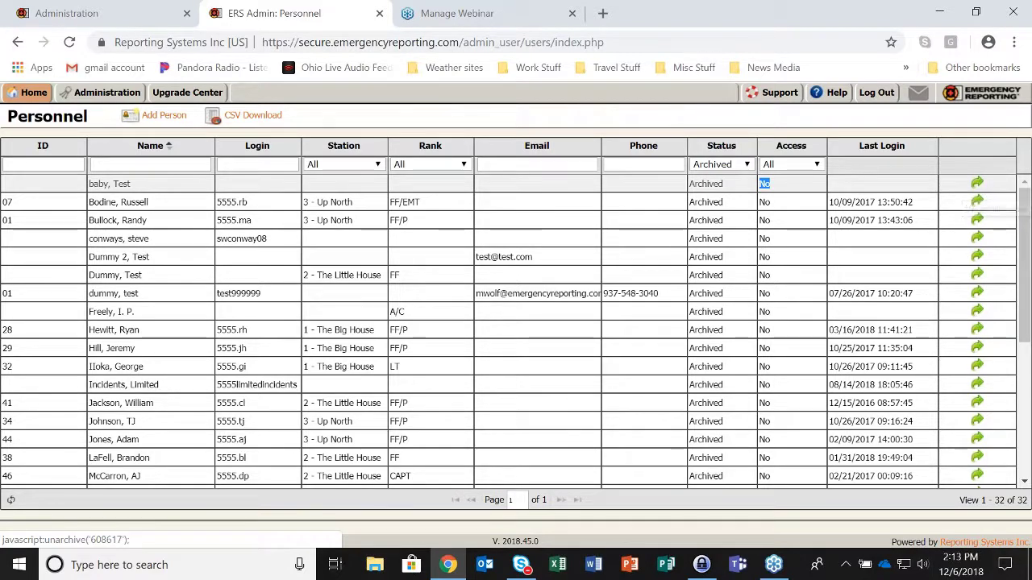
Return to Administration, view the Security Primary Administration Role assignment and close it without saving
{"action": "left_click", "coordinate": [103, 97]}
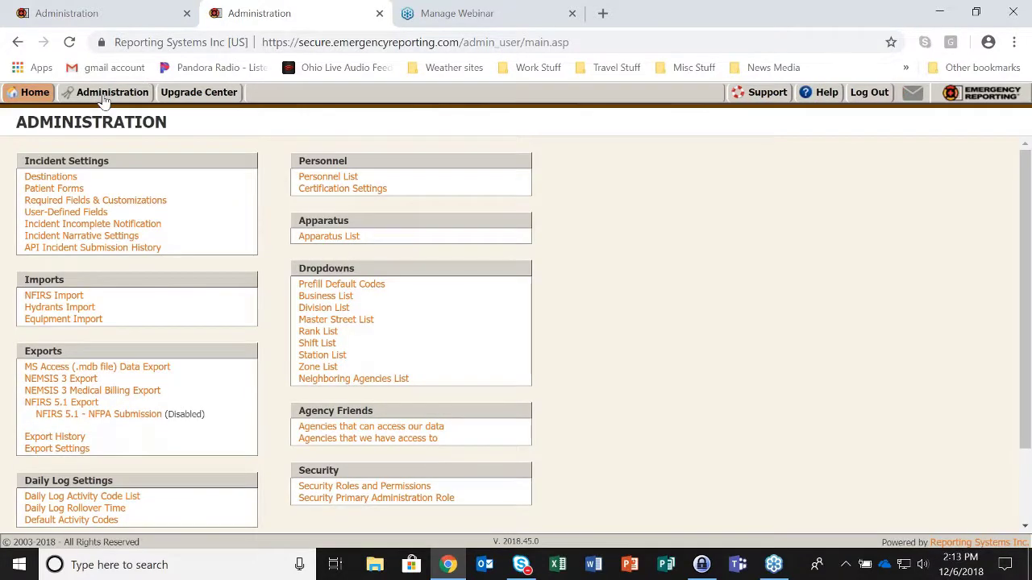
{"action": "scroll", "coordinate": [648, 405], "scroll_direction": "down", "scroll_amount": 2}
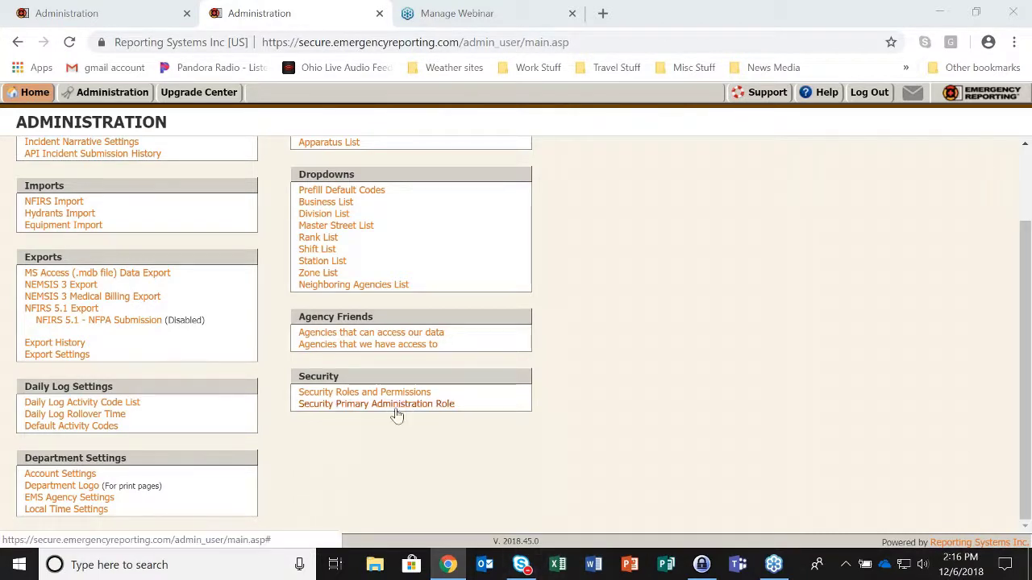
{"action": "left_click", "coordinate": [448, 405]}
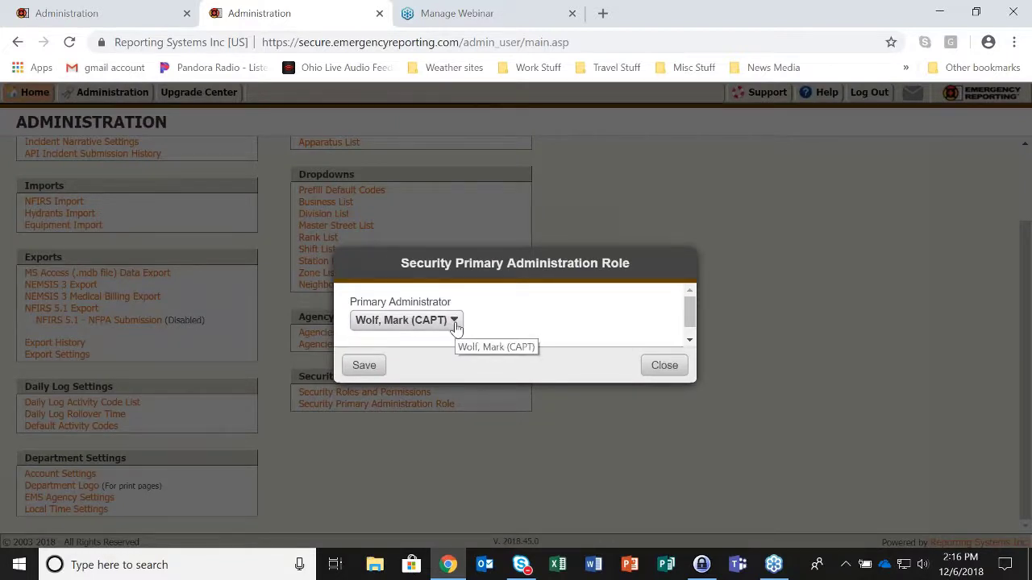
{"action": "left_click", "coordinate": [662, 367]}
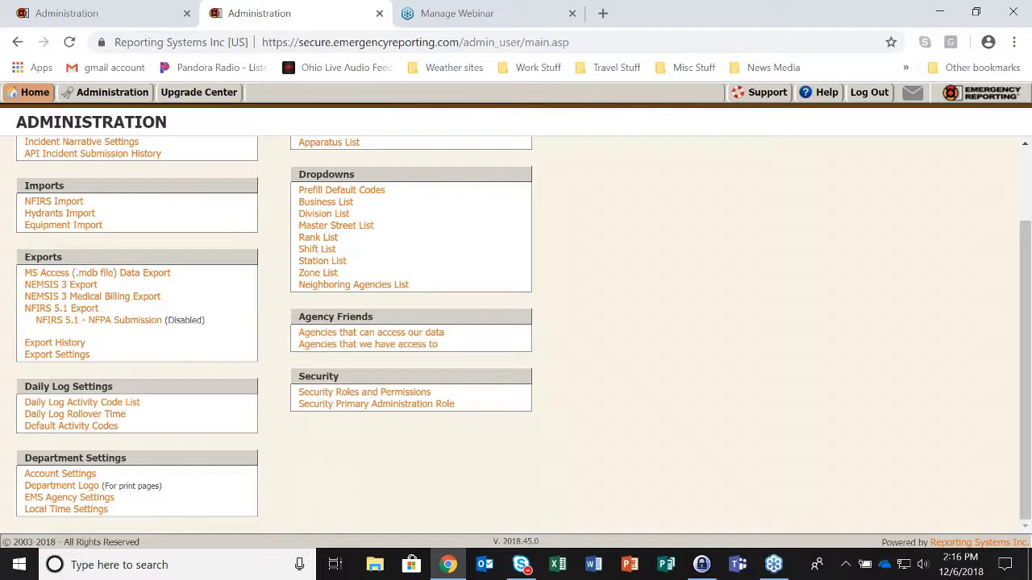
{"action": "scroll", "coordinate": [516, 335], "scroll_direction": "up", "scroll_amount": 2}
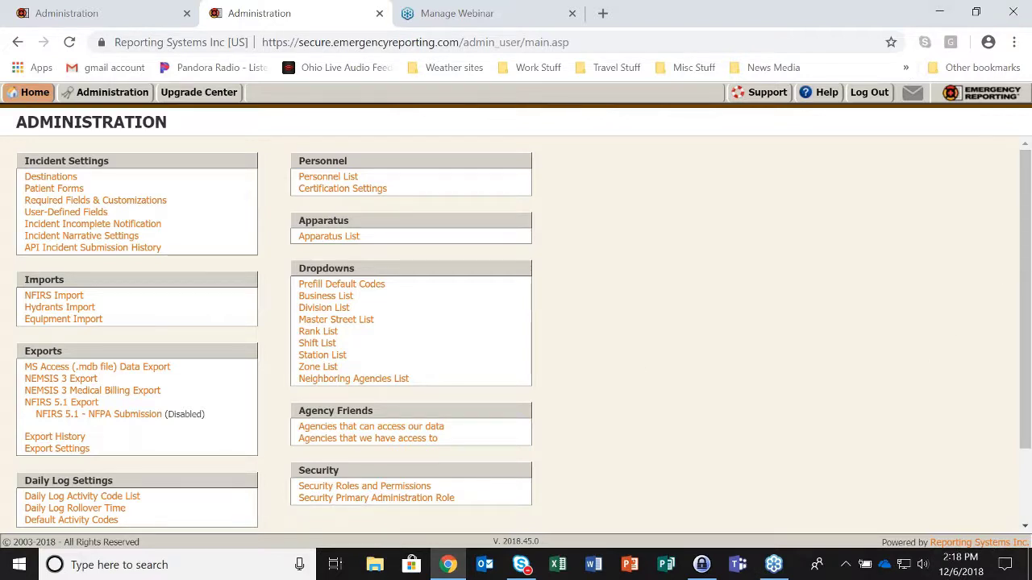
{"action": "left_click", "coordinate": [940, 11]}
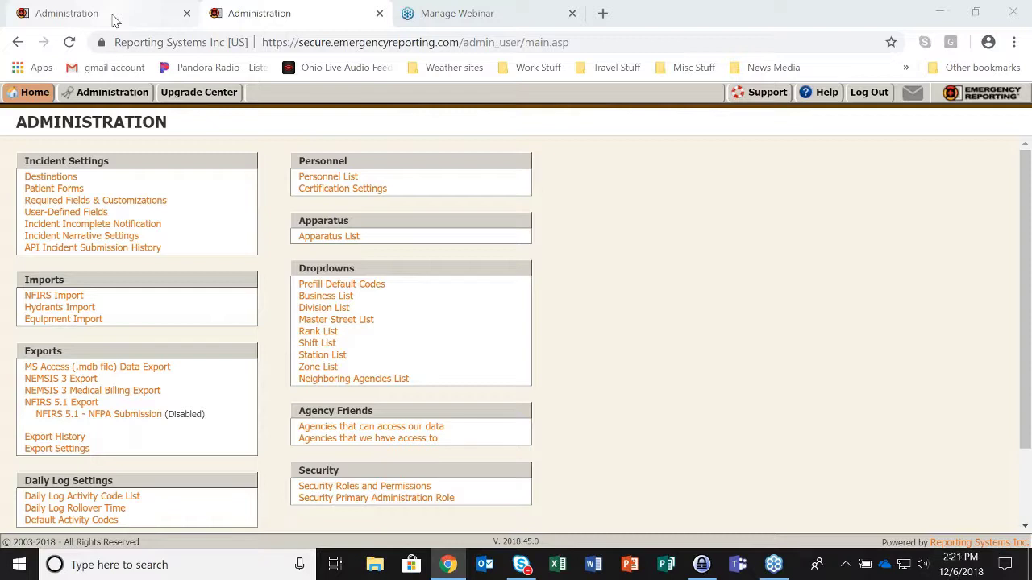
Switch to the other Administration page, open Security Roles and Permissions, filter the roles by 5 and clear the filter
{"action": "left_click", "coordinate": [113, 20]}
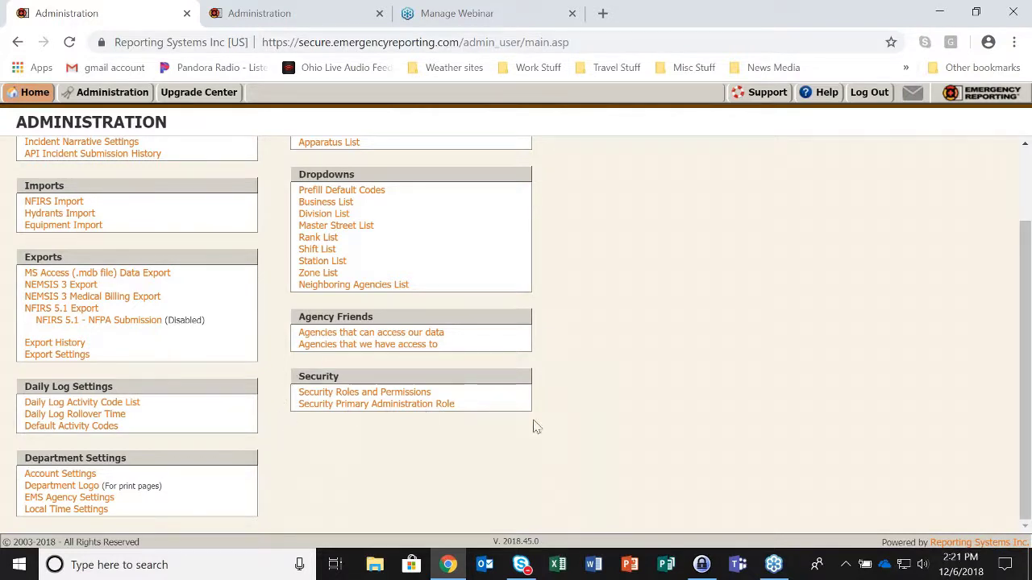
{"action": "left_click", "coordinate": [401, 395]}
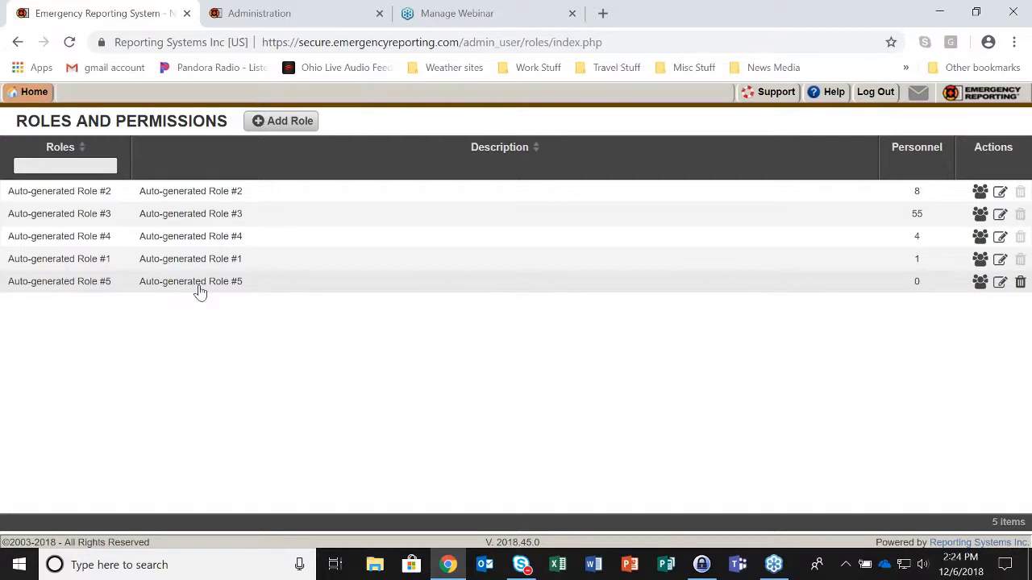
{"action": "left_click", "coordinate": [58, 165]}
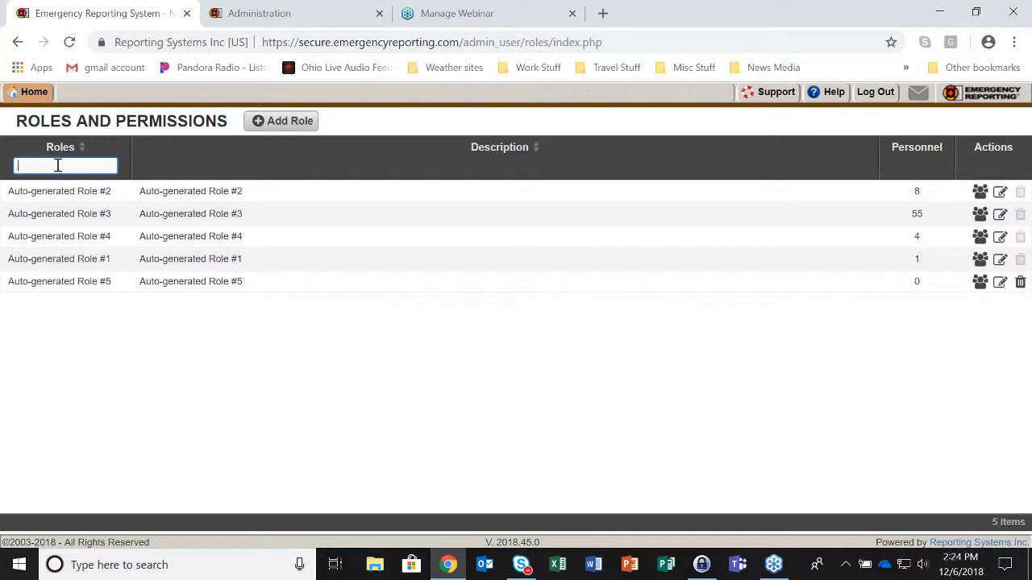
{"action": "type", "text": "5"}
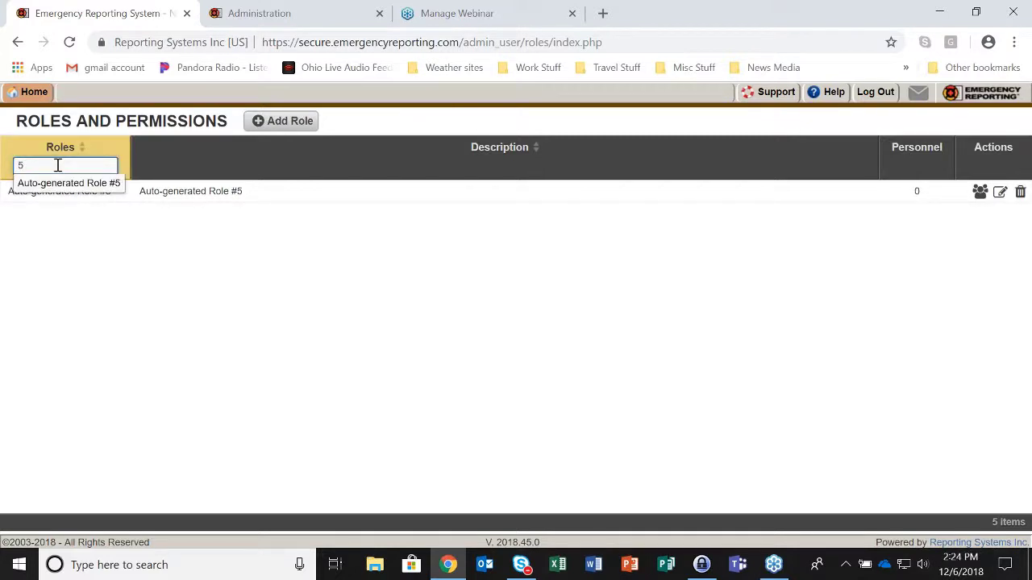
{"action": "key", "text": "BackSpace"}
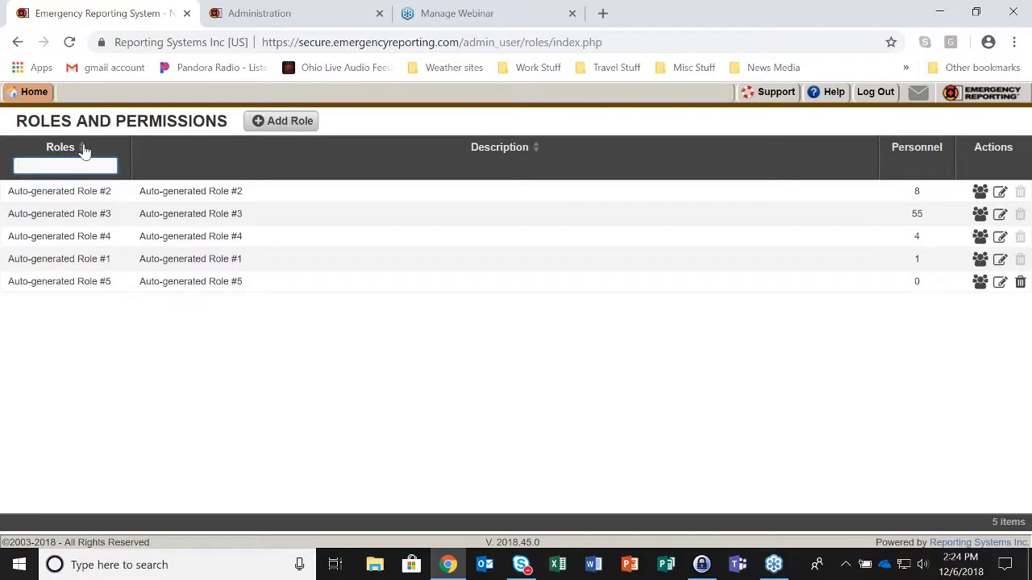
Sort the role list by role name in ascending and descending order, then by description in descending order
{"action": "left_click", "coordinate": [84, 151]}
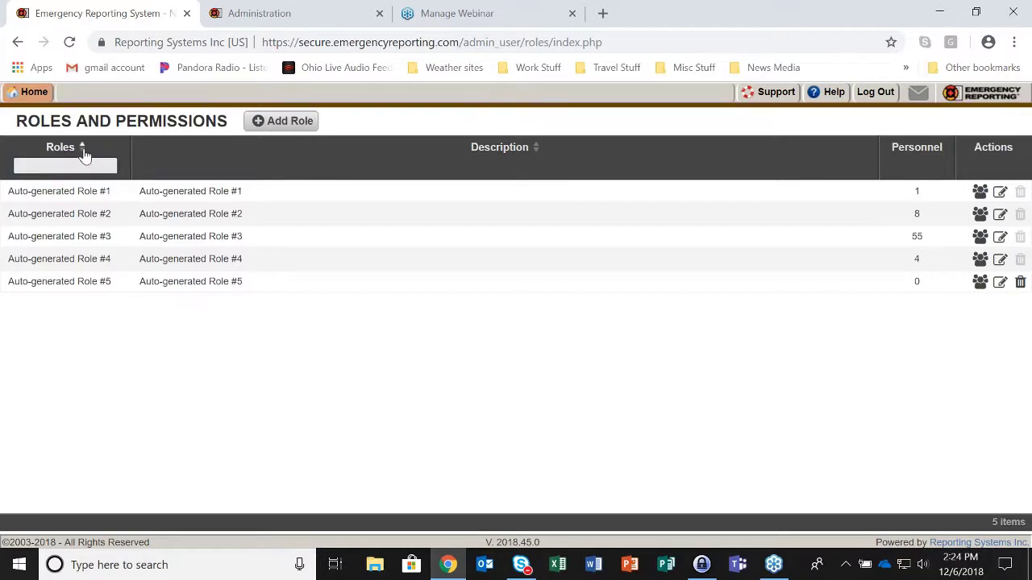
{"action": "left_click", "coordinate": [84, 152]}
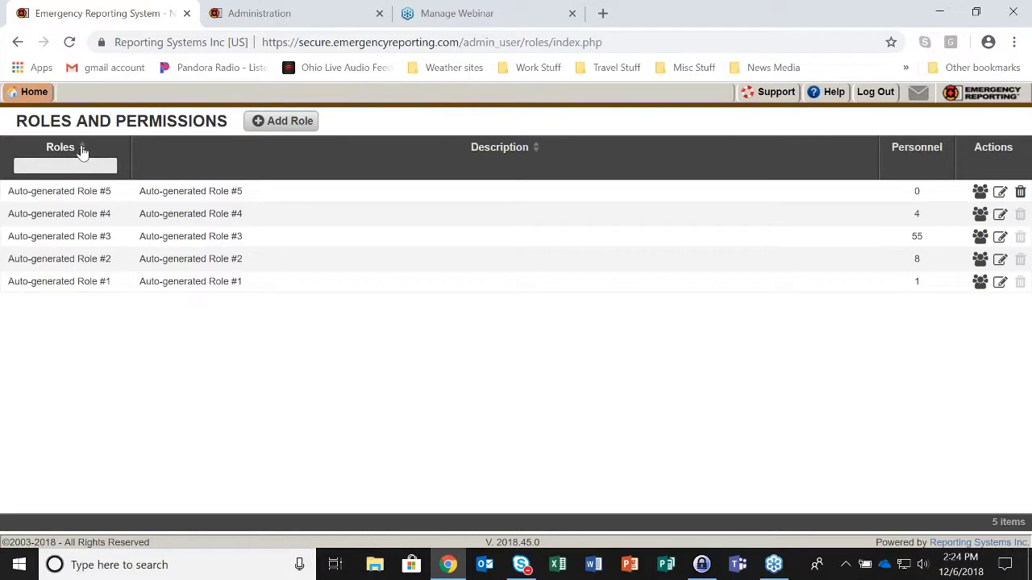
{"action": "left_click", "coordinate": [82, 151]}
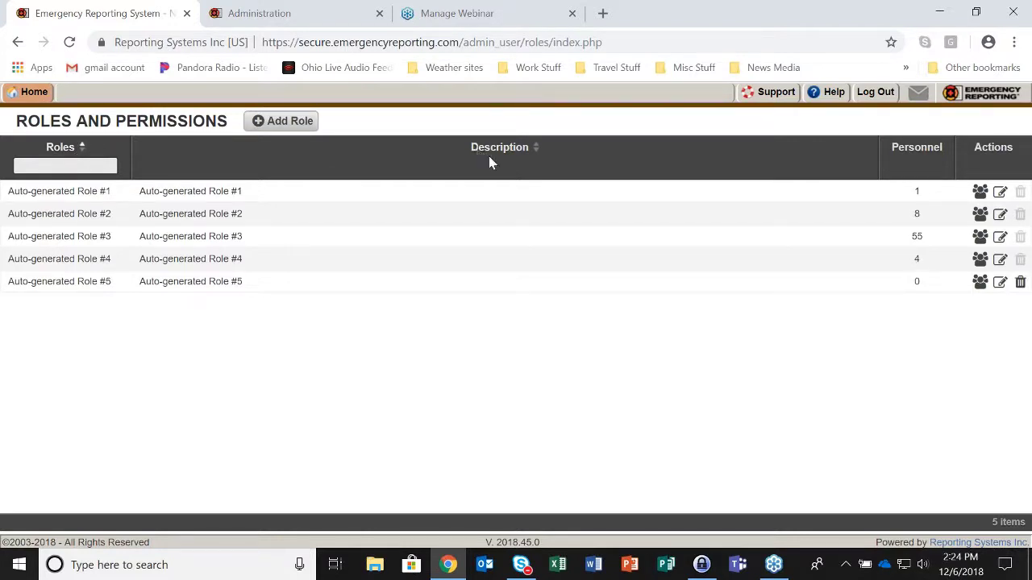
{"action": "left_click", "coordinate": [535, 154]}
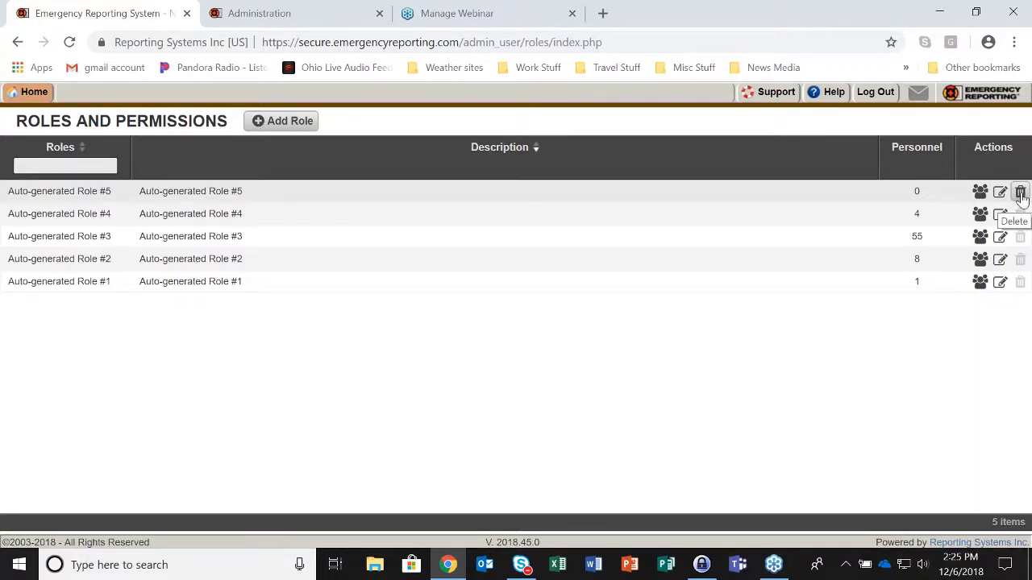
Open the delete confirmation for Auto-generated Role #5 and cancel it
{"action": "left_click", "coordinate": [1020, 193]}
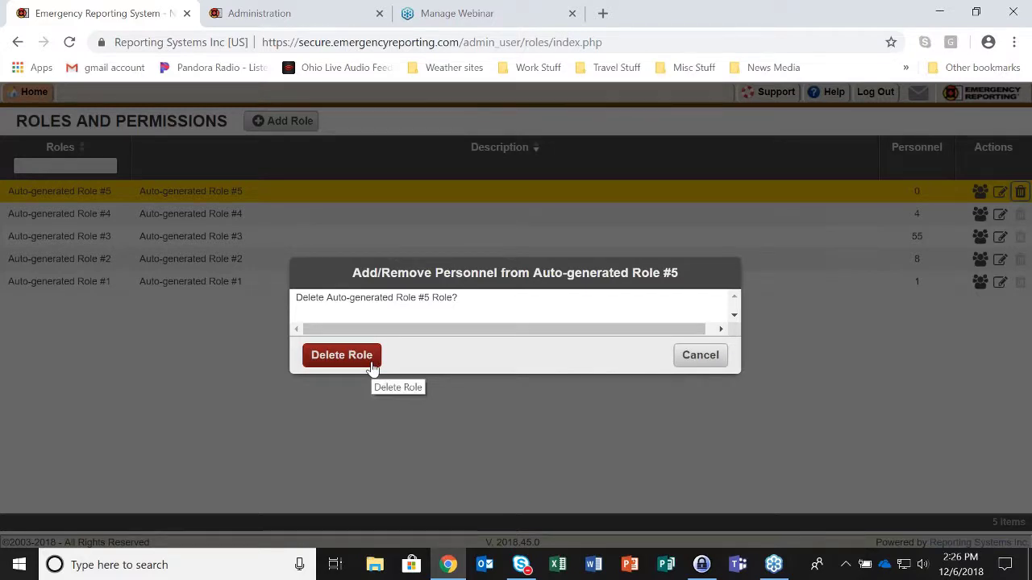
{"action": "left_click", "coordinate": [700, 356]}
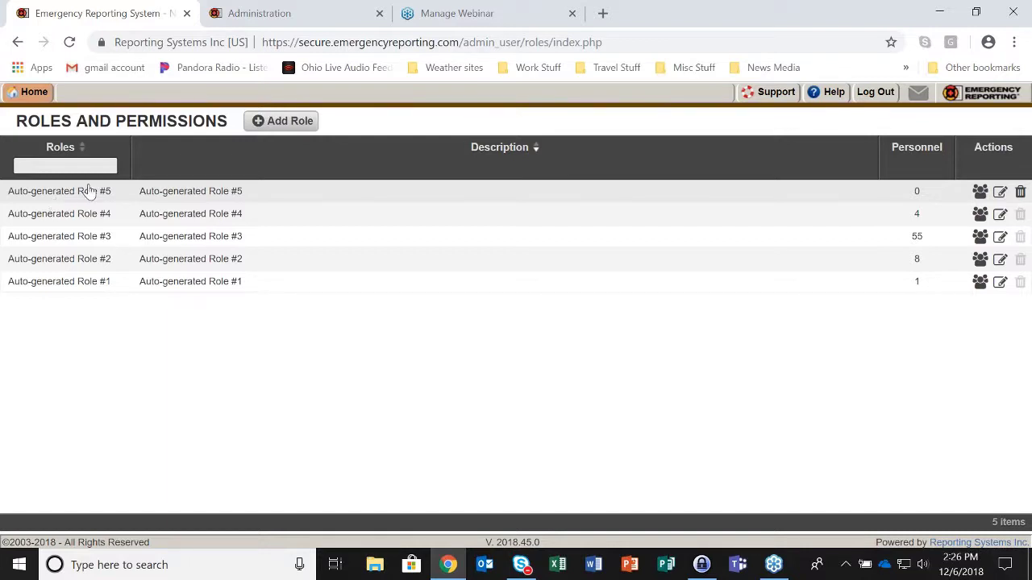
Start adding a new security role based on the existing Auto-generated Role #5
{"action": "left_click", "coordinate": [311, 127]}
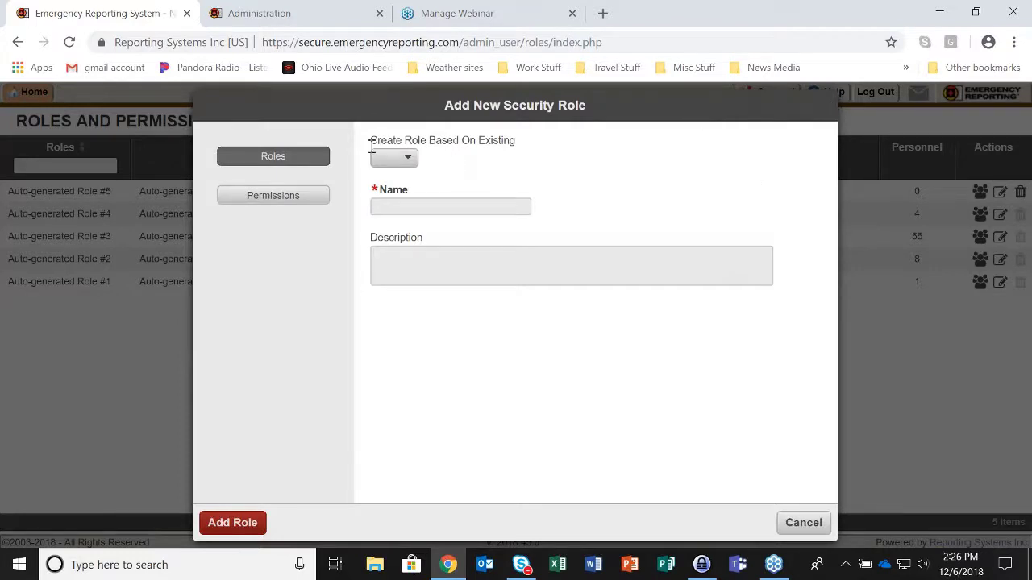
{"action": "left_click_drag", "start_coordinate": [371, 146], "coordinate": [524, 150]}
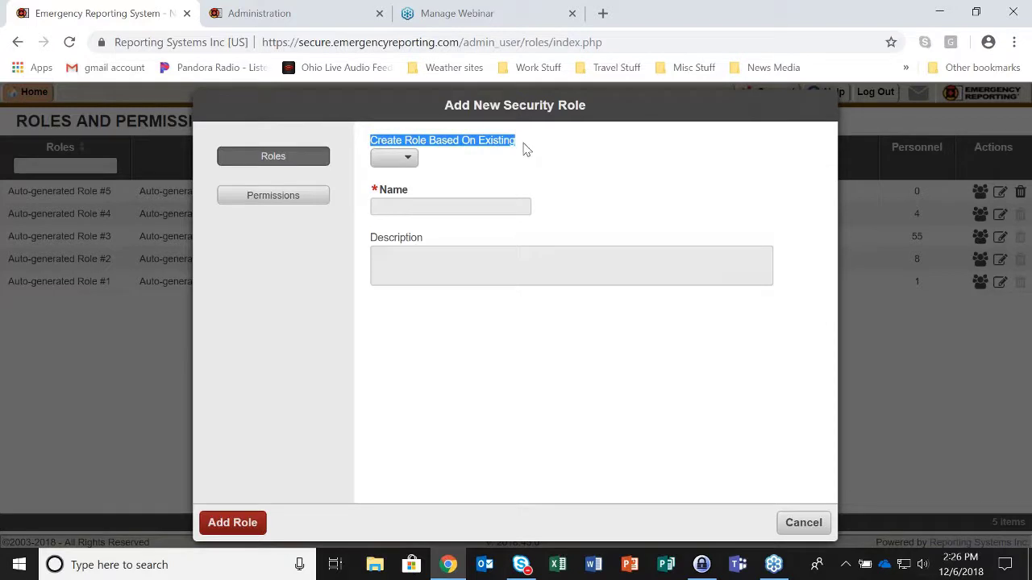
{"action": "left_click", "coordinate": [407, 159]}
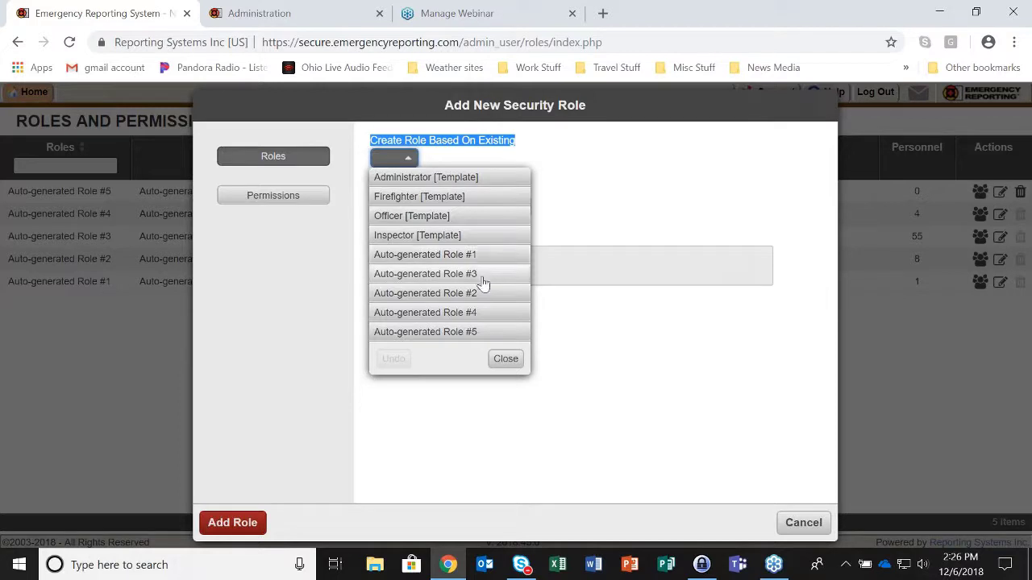
{"action": "left_click", "coordinate": [488, 339]}
{"action": "left_click", "coordinate": [425, 331]}
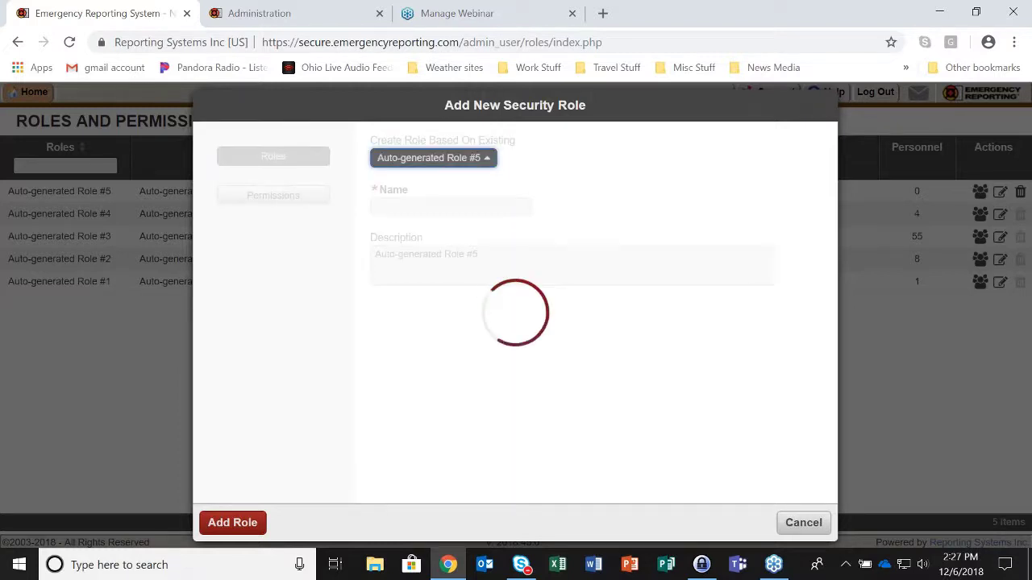
Name the new role "VTh Training Demo" and replace its description with "Description goes here"
{"action": "left_click", "coordinate": [392, 207]}
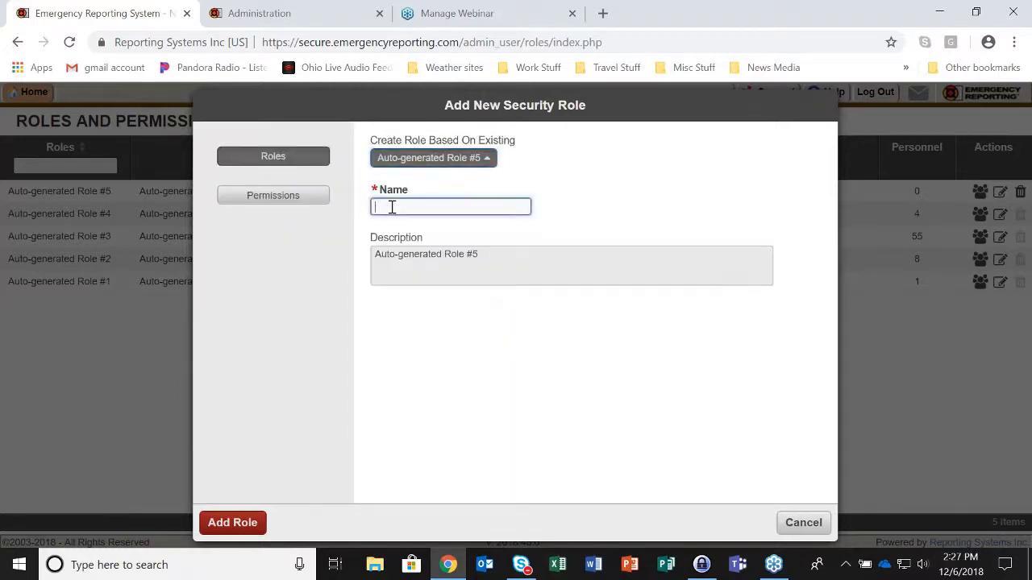
{"action": "type", "text": "VTR Training Demo"}
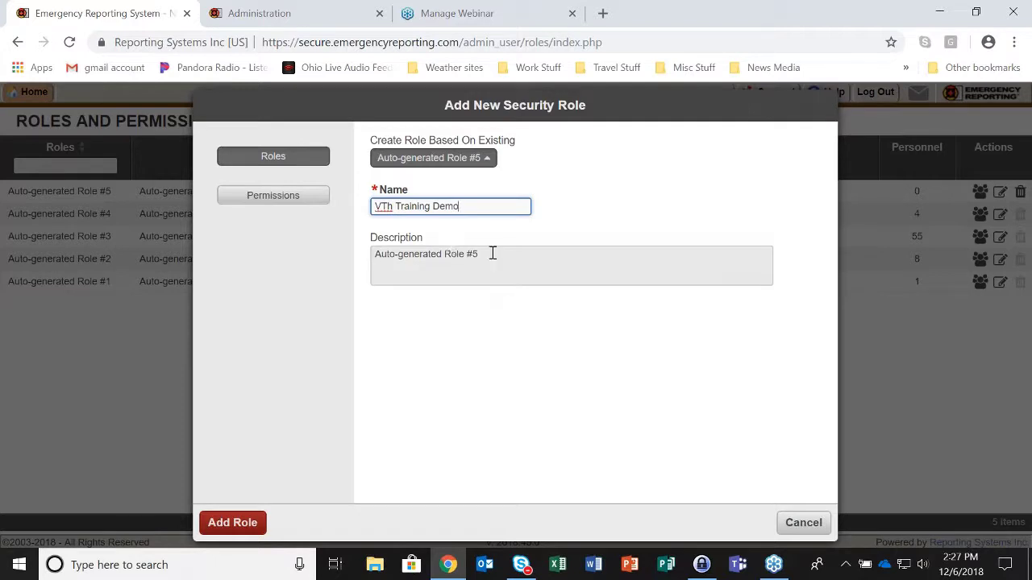
{"action": "left_click_drag", "start_coordinate": [489, 253], "coordinate": [380, 266]}
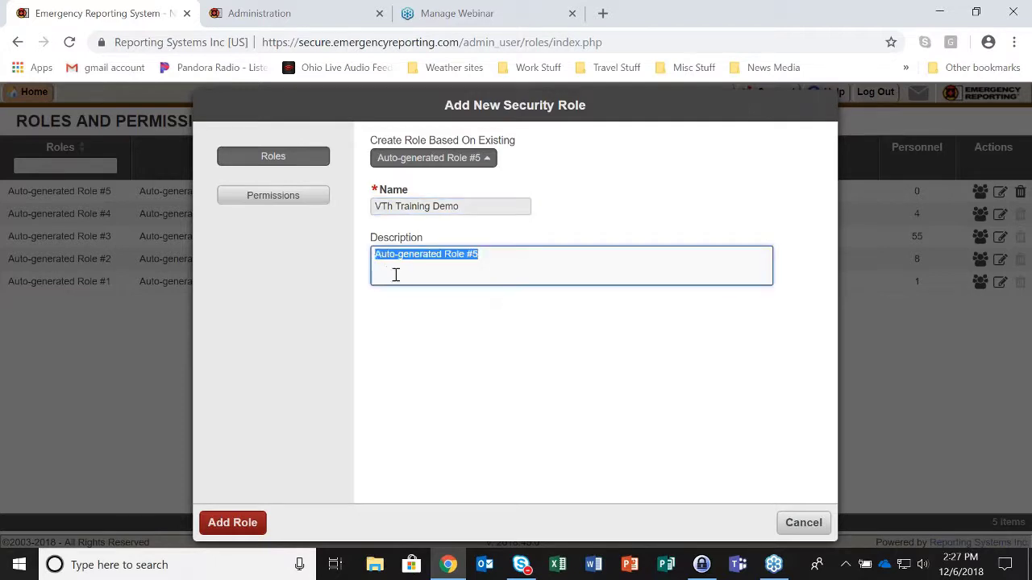
{"action": "type", "text": "De"}
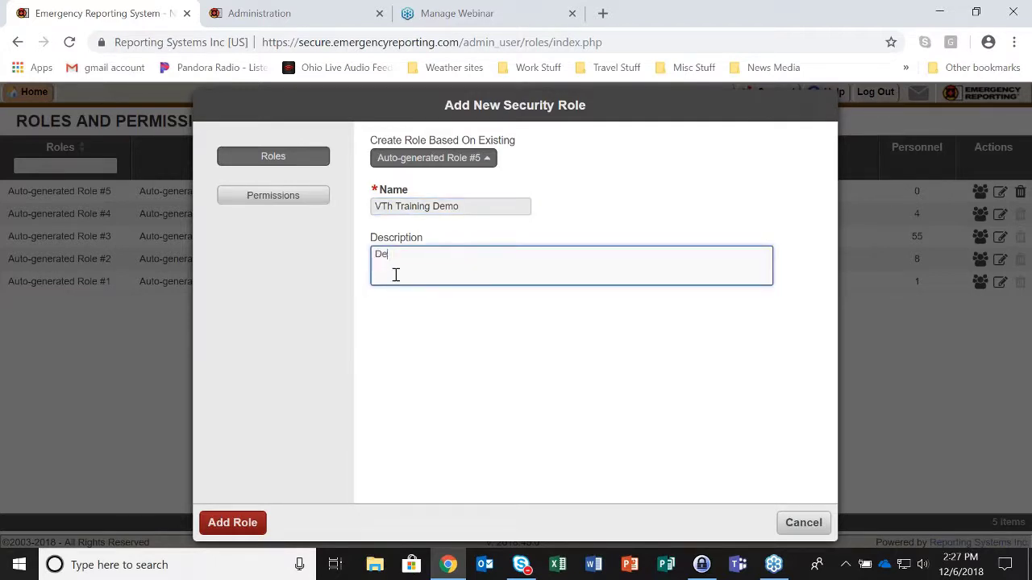
{"action": "type", "text": "scription goes here"}
{"action": "left_click_drag", "start_coordinate": [371, 237], "coordinate": [433, 248]}
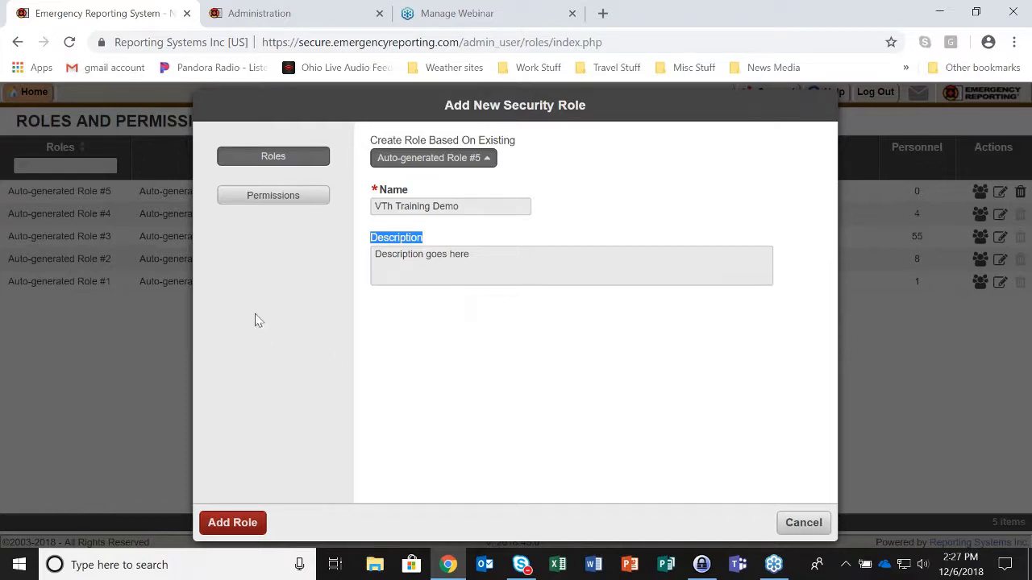
In the new role's Daybook Module permissions, set deleting all, deleting my and modifying all daily log entries to No Access
{"action": "left_click", "coordinate": [320, 204]}
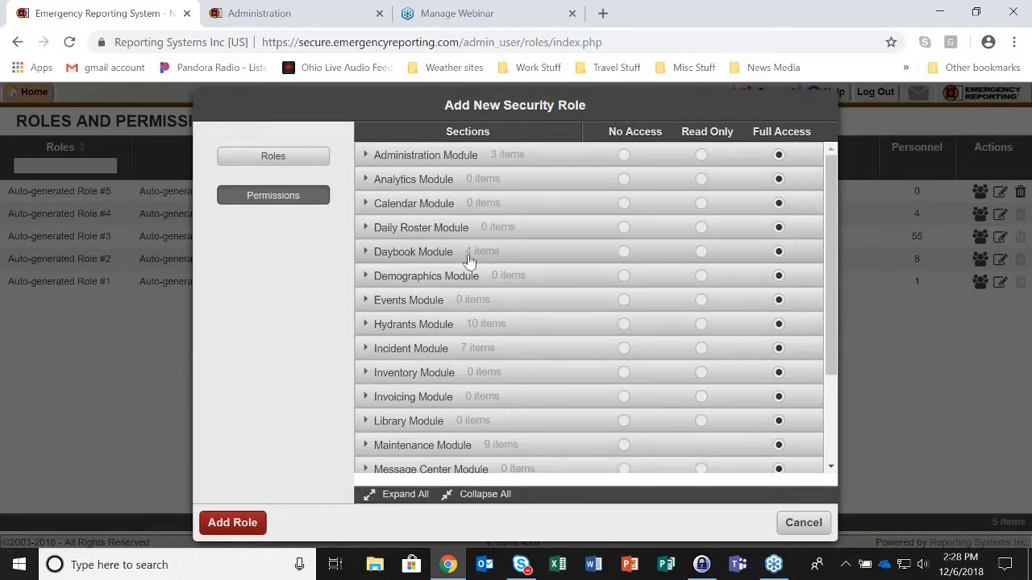
{"action": "left_click", "coordinate": [367, 253]}
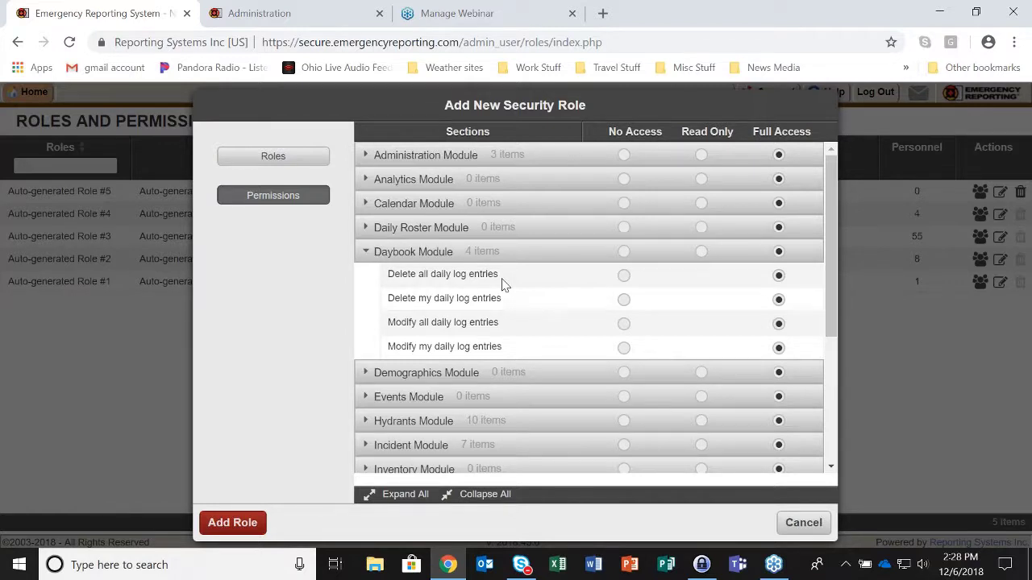
{"action": "left_click", "coordinate": [624, 277]}
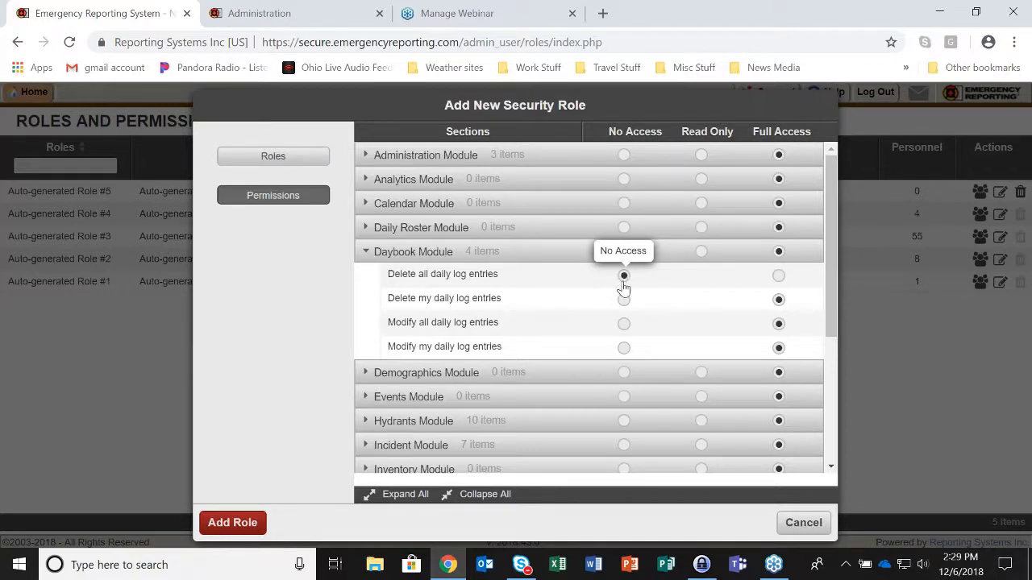
{"action": "left_click", "coordinate": [625, 300]}
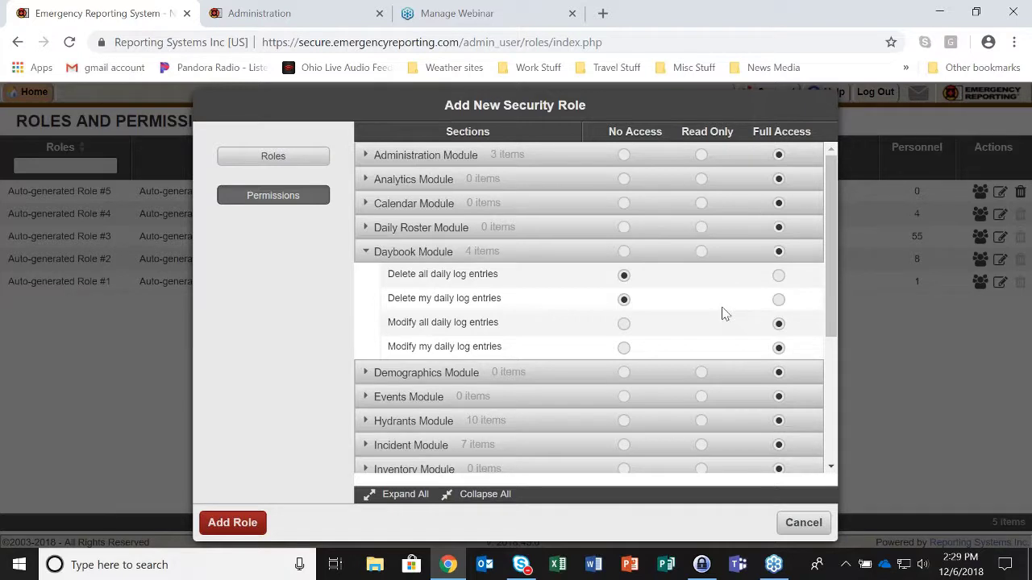
{"action": "left_click", "coordinate": [624, 325]}
Expand the Hydrants Module permissions of the new role and review the access level of each item
{"action": "scroll", "coordinate": [576, 327], "scroll_direction": "down", "scroll_amount": 1}
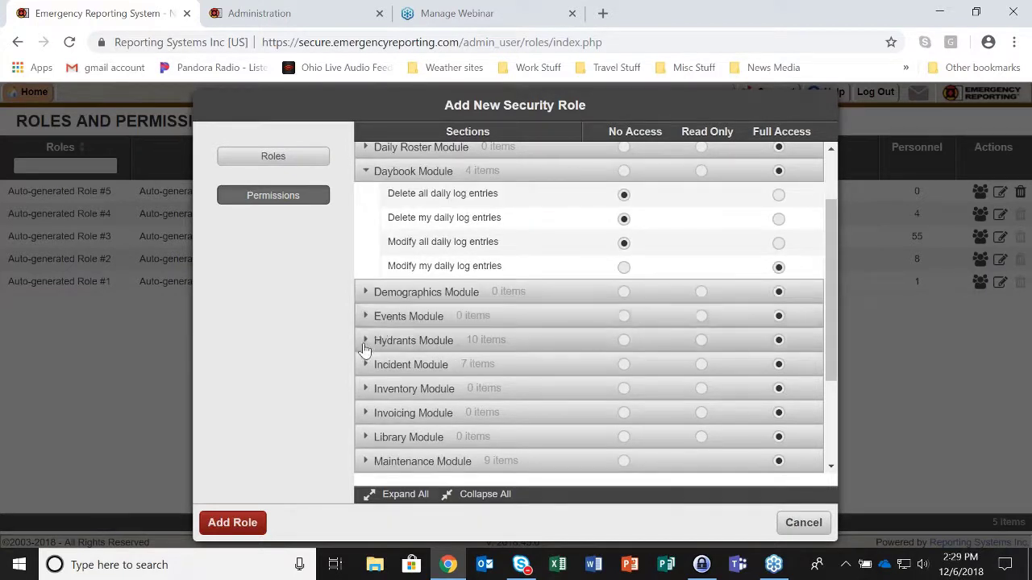
{"action": "left_click", "coordinate": [366, 340]}
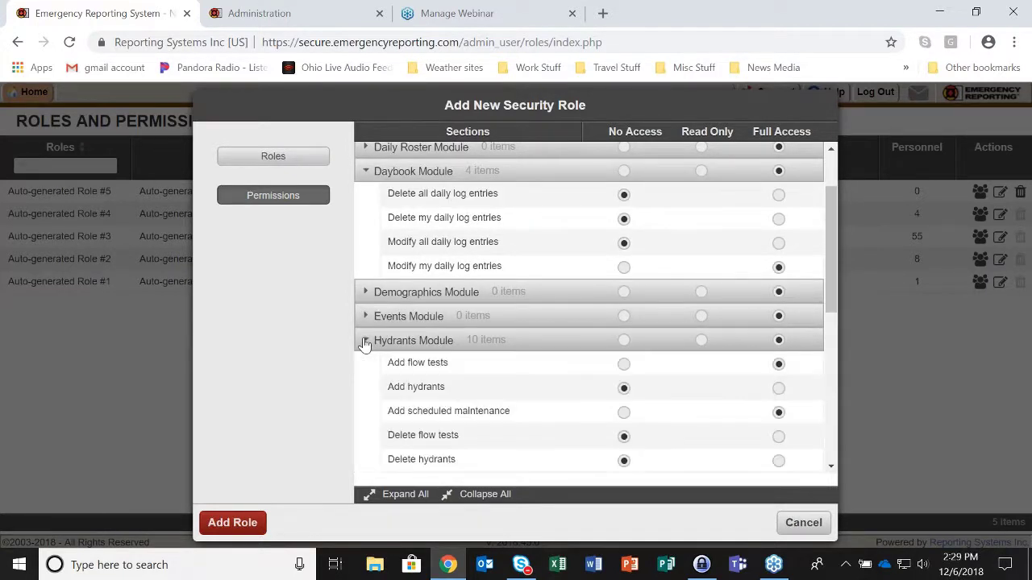
{"action": "scroll", "coordinate": [698, 415], "scroll_direction": "down", "scroll_amount": 4}
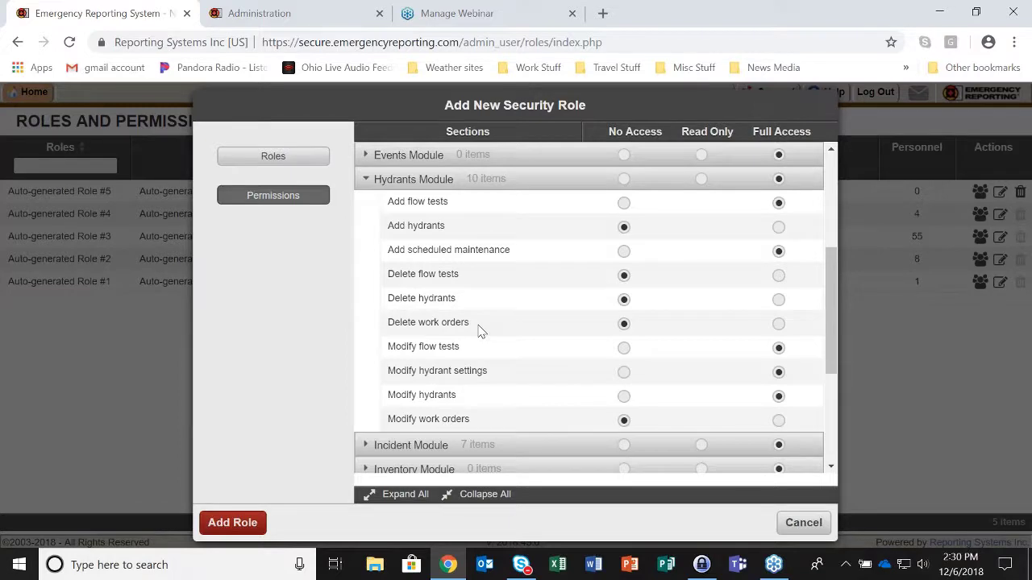
{"action": "scroll", "coordinate": [478, 329], "scroll_direction": "down", "scroll_amount": 1}
{"action": "scroll", "coordinate": [500, 297], "scroll_direction": "up", "scroll_amount": 2}
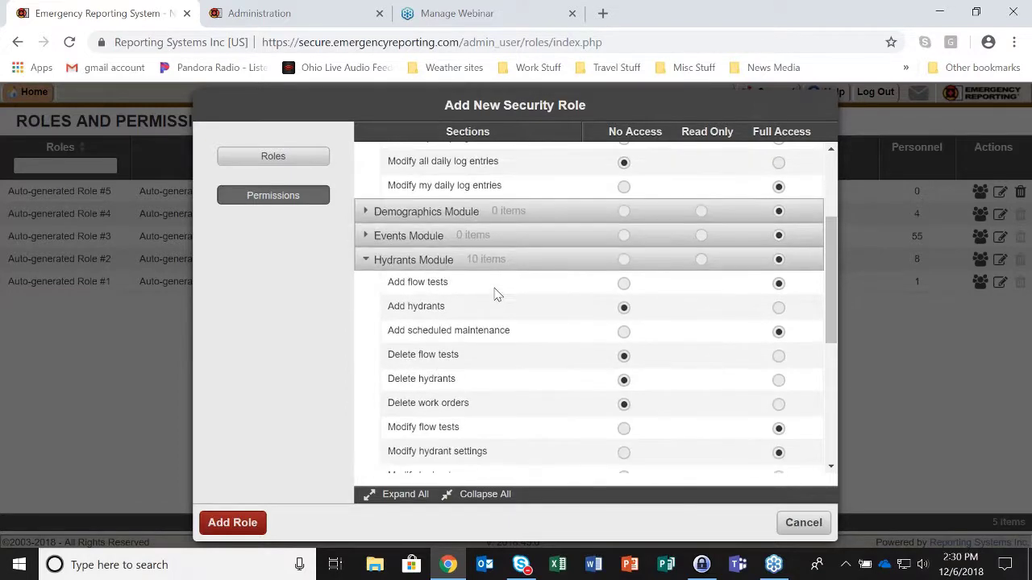
{"action": "scroll", "coordinate": [500, 292], "scroll_direction": "down", "scroll_amount": 2}
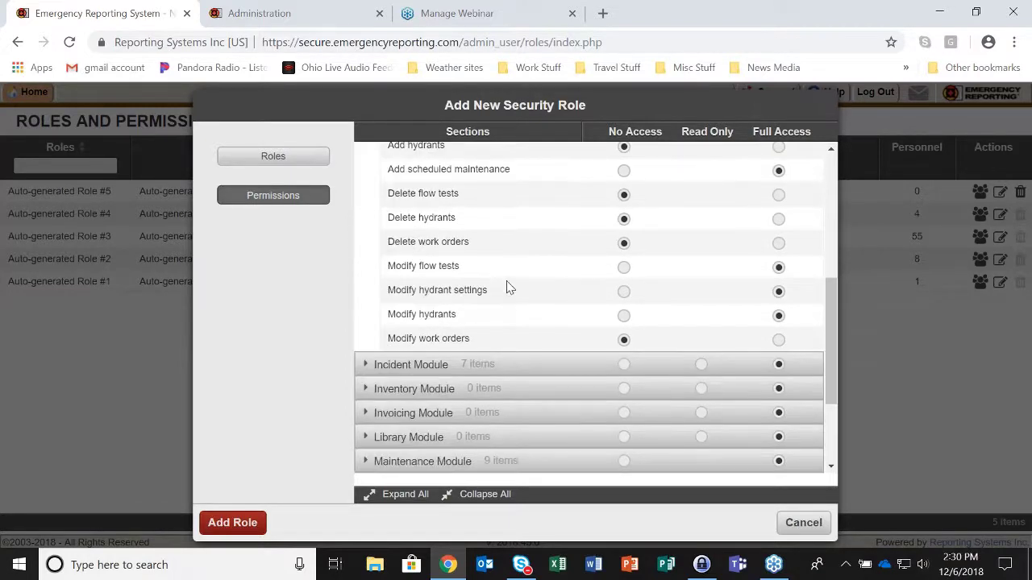
In the new role's Incident Module permissions, set Create/Modify/Complete/Review all incidents to No Access and keep the my incidents equivalent at Full Access
{"action": "left_click", "coordinate": [367, 369]}
{"action": "scroll", "coordinate": [588, 249], "scroll_direction": "down", "scroll_amount": 1}
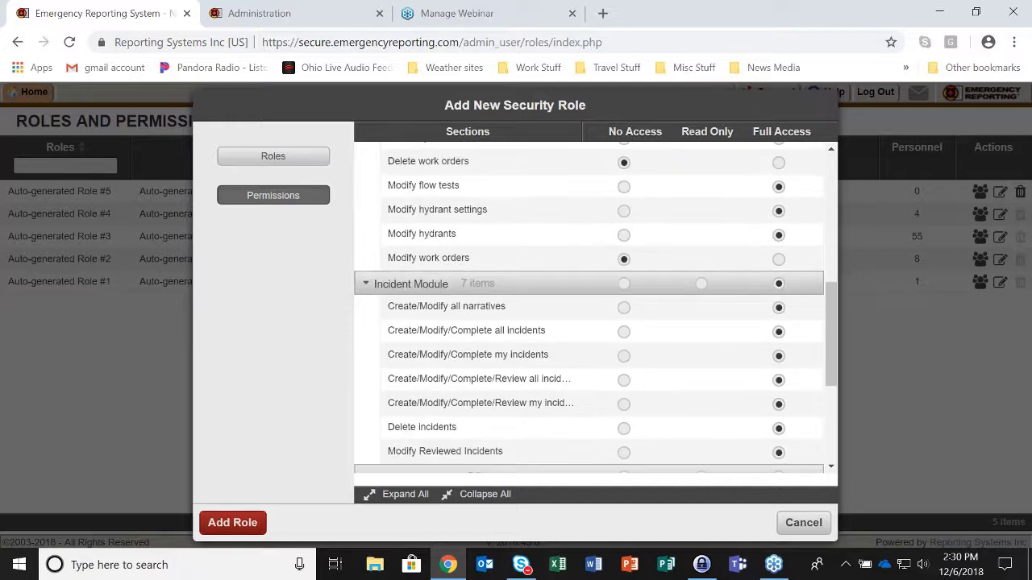
{"action": "scroll", "coordinate": [589, 306], "scroll_direction": "down", "scroll_amount": 1}
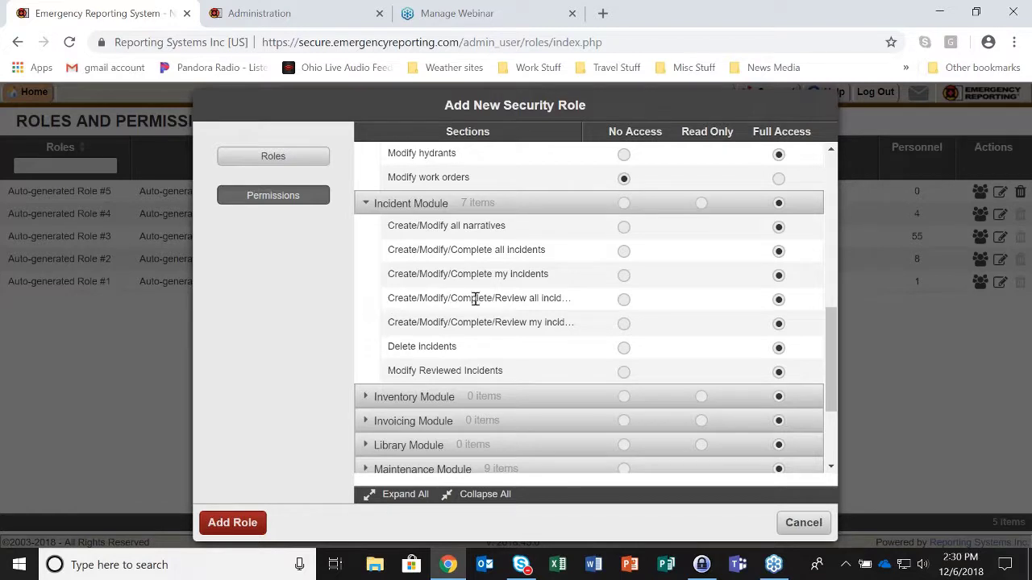
{"action": "double_click", "coordinate": [500, 298]}
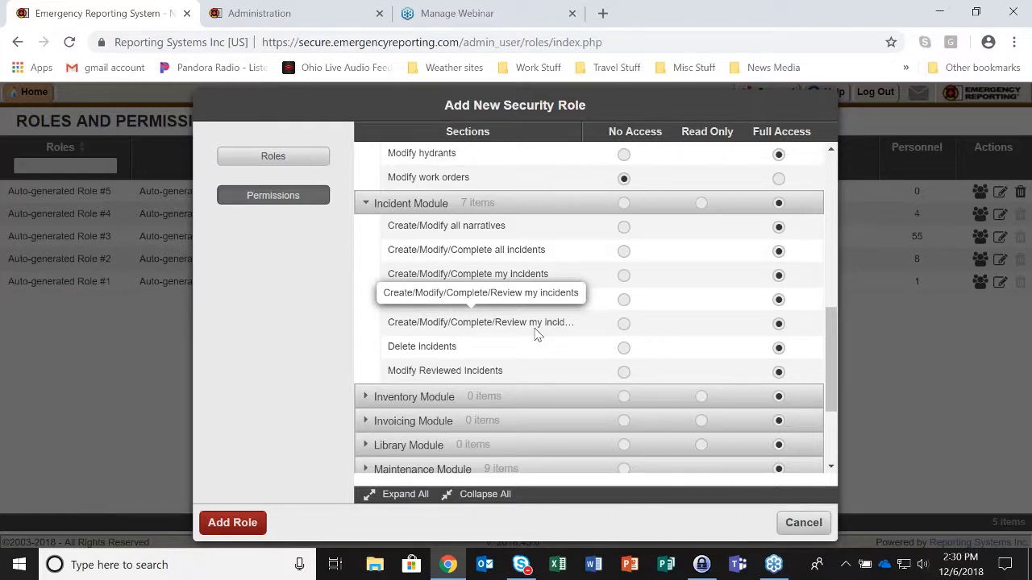
{"action": "left_click", "coordinate": [625, 326]}
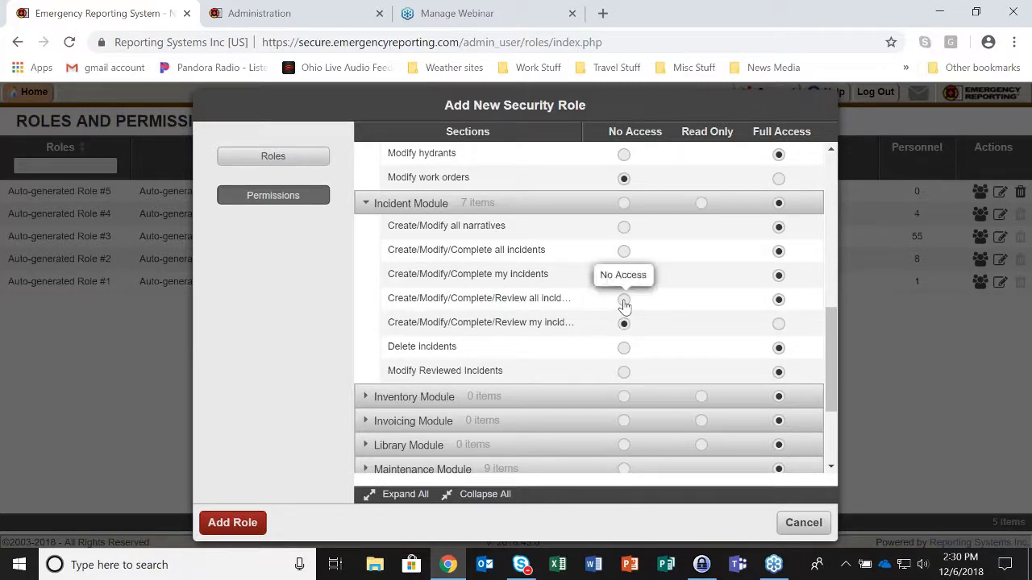
{"action": "left_click", "coordinate": [624, 301]}
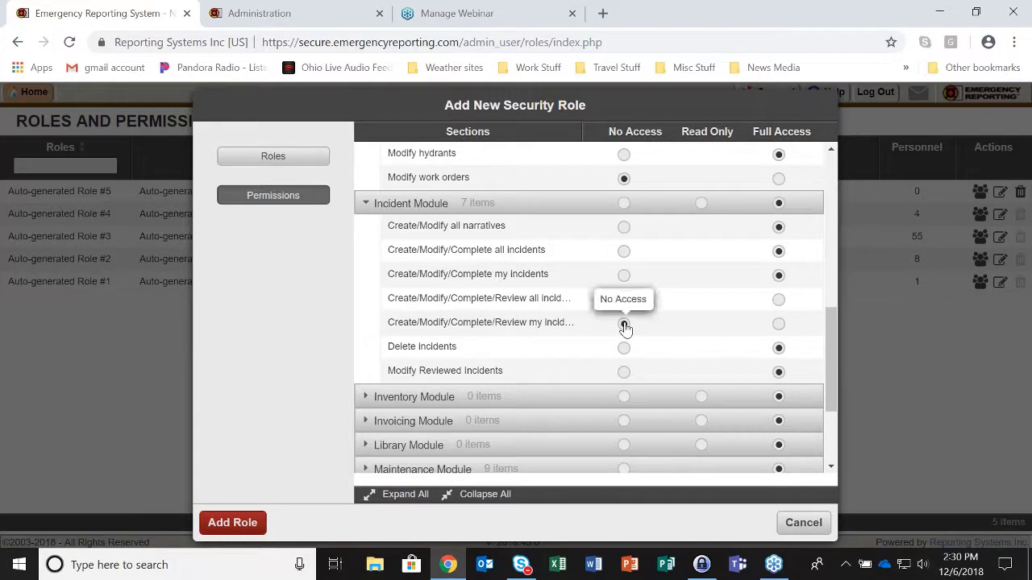
{"action": "left_click", "coordinate": [779, 324]}
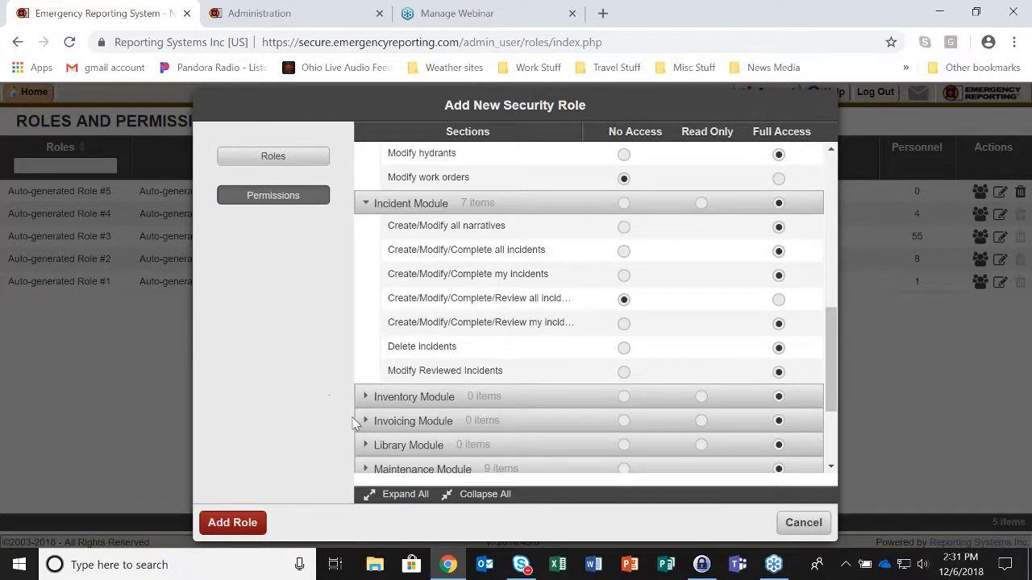
Expand and review the new role's Maintenance Module permissions, and add the role
{"action": "scroll", "coordinate": [358, 422], "scroll_direction": "down", "scroll_amount": 3}
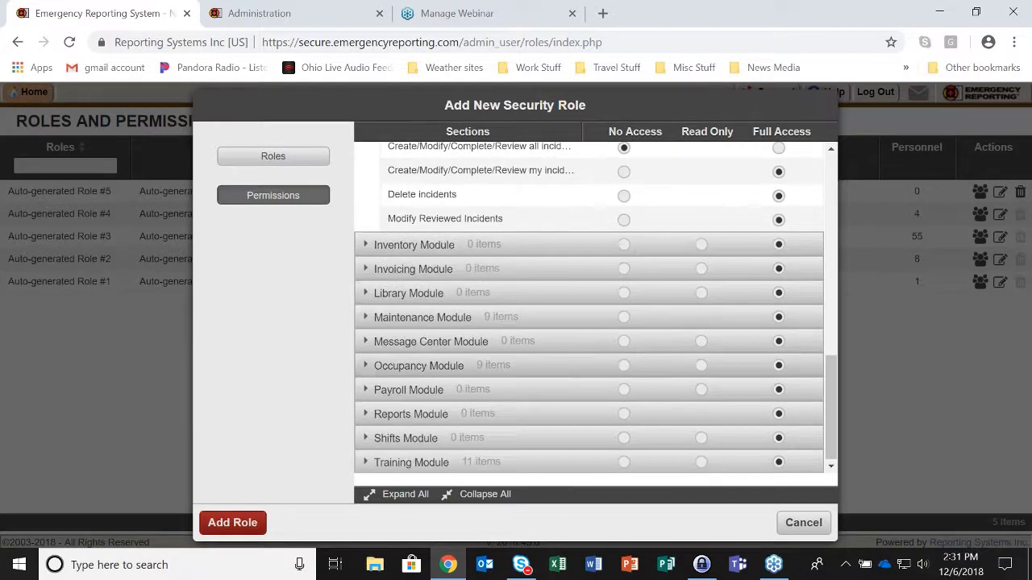
{"action": "left_click", "coordinate": [364, 317]}
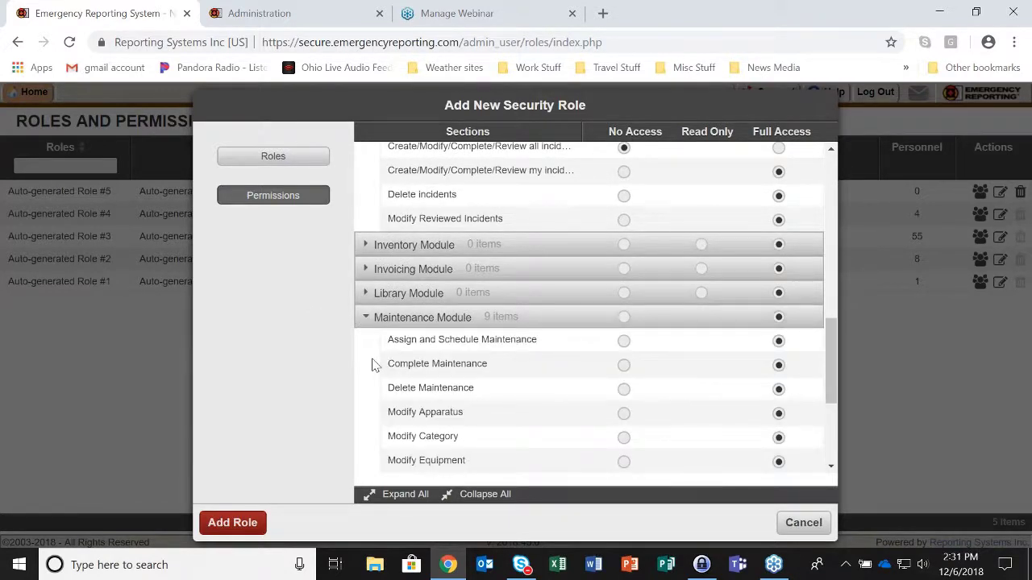
{"action": "scroll", "coordinate": [372, 364], "scroll_direction": "down", "scroll_amount": 2}
{"action": "scroll", "coordinate": [372, 365], "scroll_direction": "down", "scroll_amount": 3}
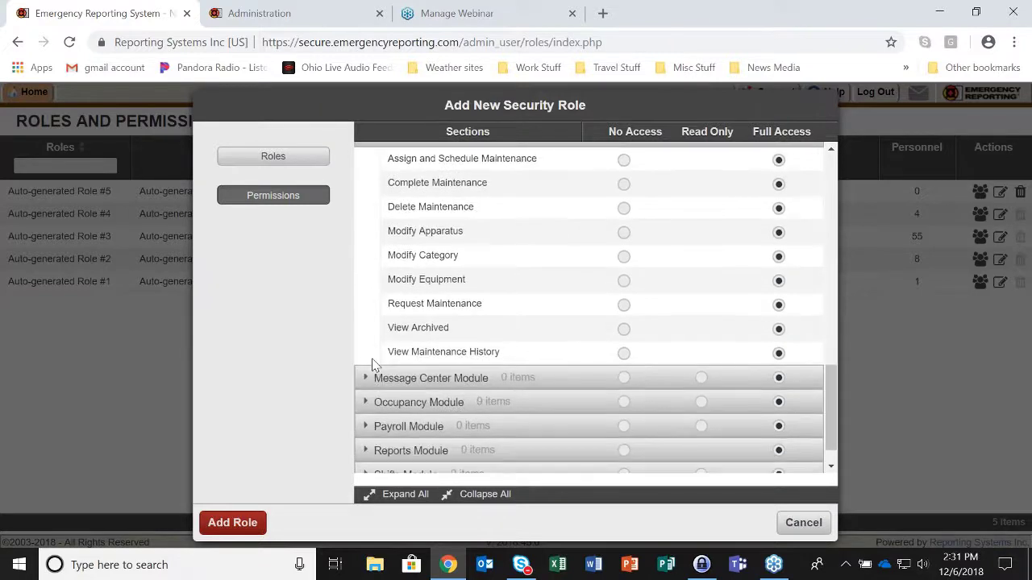
{"action": "left_click", "coordinate": [241, 524]}
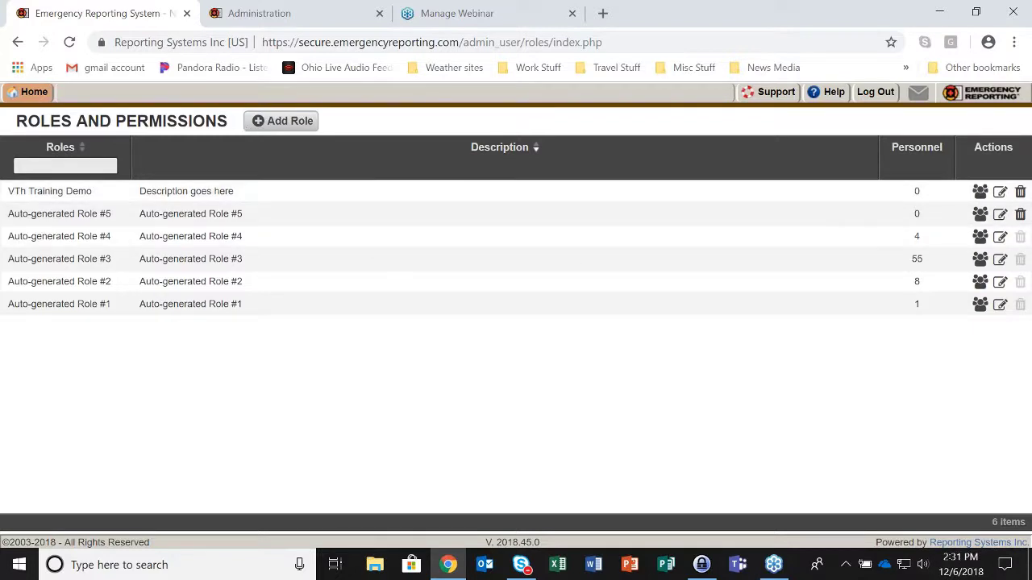
Open the Personnel List from Administration and filter it by Active status
{"action": "left_click", "coordinate": [307, 18]}
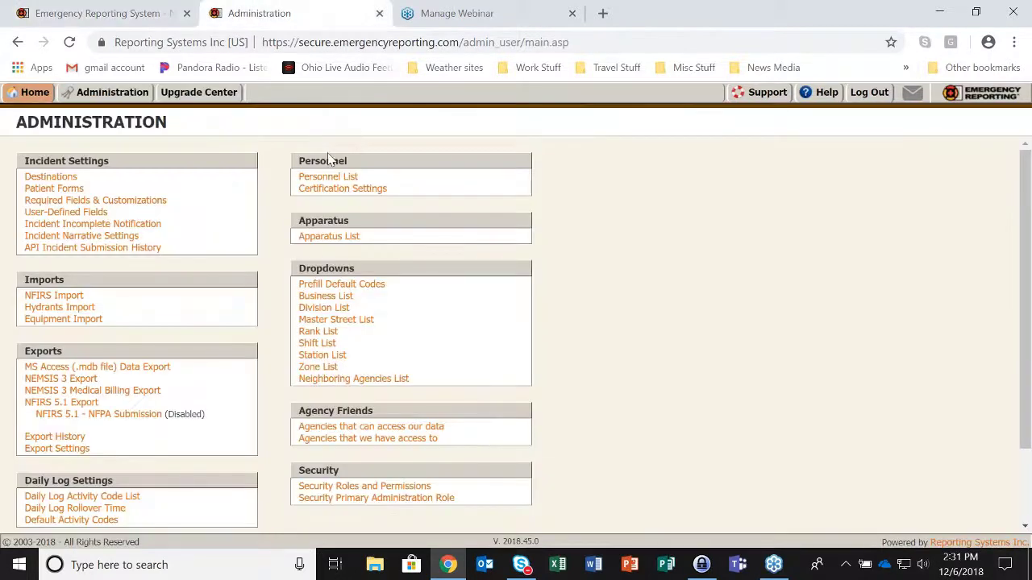
{"action": "left_click", "coordinate": [323, 179]}
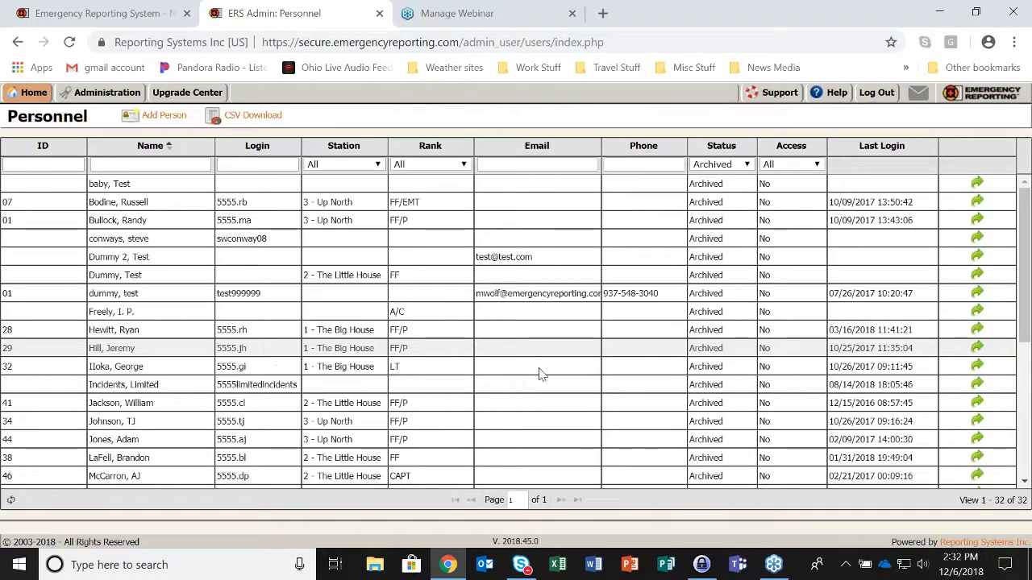
{"action": "left_click", "coordinate": [721, 163]}
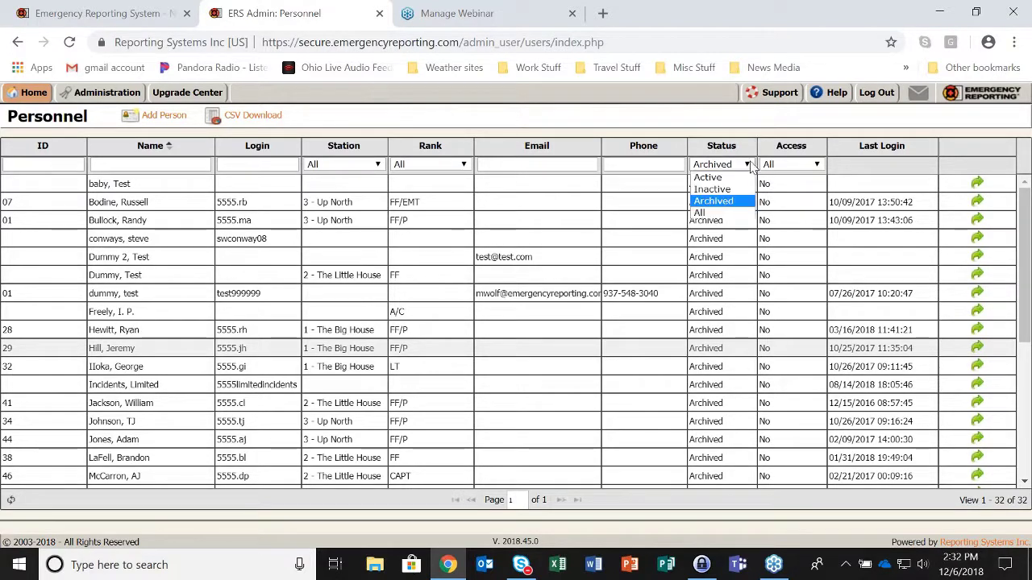
{"action": "left_click", "coordinate": [709, 180]}
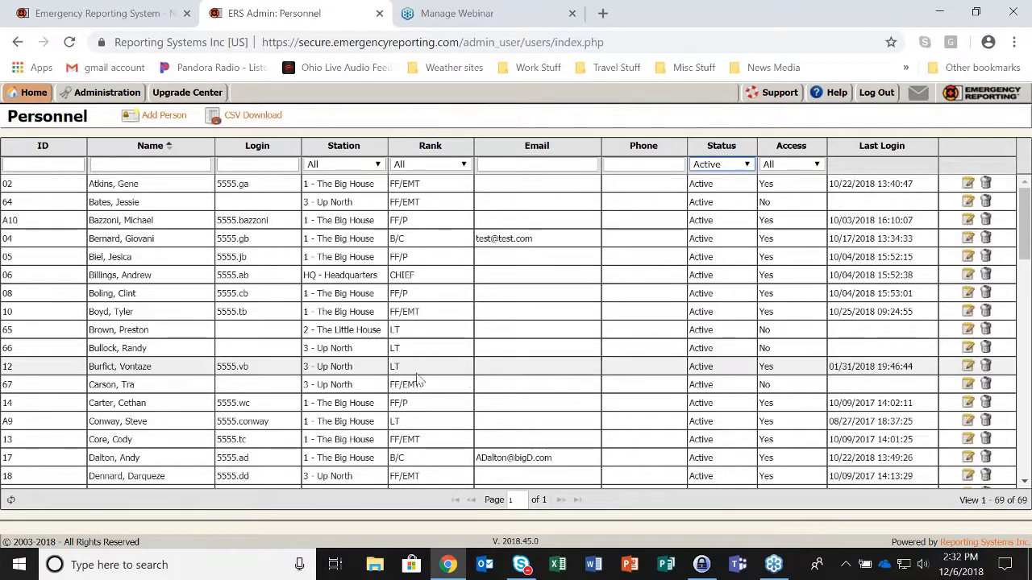
Assign the VTh Training Demo role in the security settings of an active LT at station 3 - Up North and save
{"action": "double_click", "coordinate": [272, 368]}
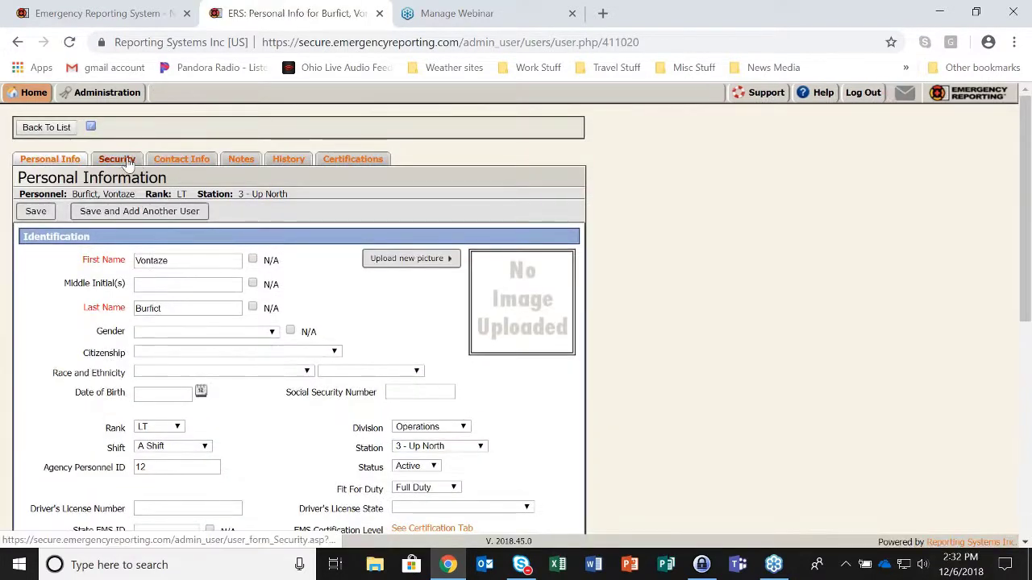
{"action": "left_click", "coordinate": [130, 161]}
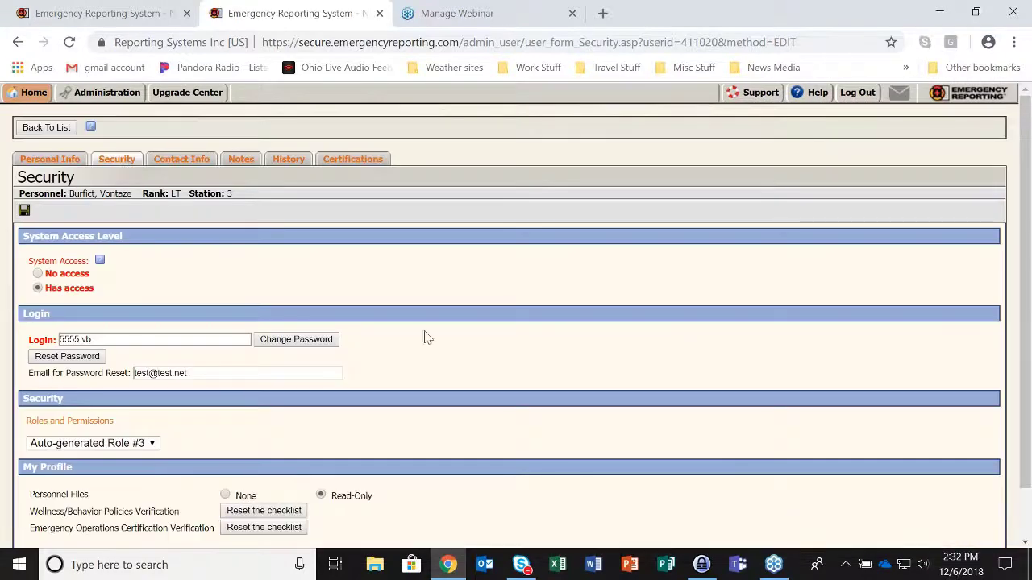
{"action": "scroll", "coordinate": [484, 361], "scroll_direction": "down", "scroll_amount": 2}
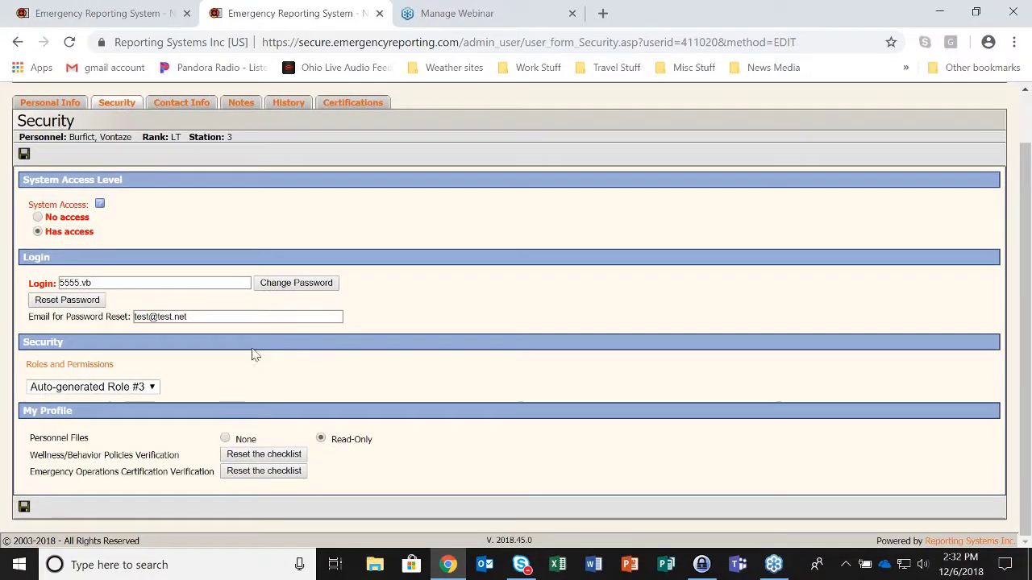
{"action": "left_click", "coordinate": [153, 388]}
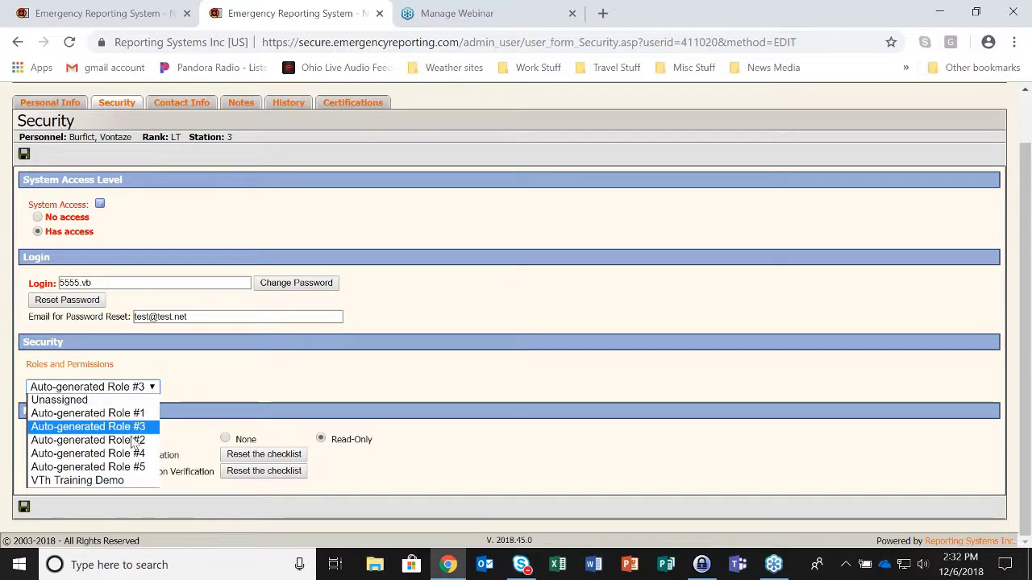
{"action": "left_click", "coordinate": [131, 481]}
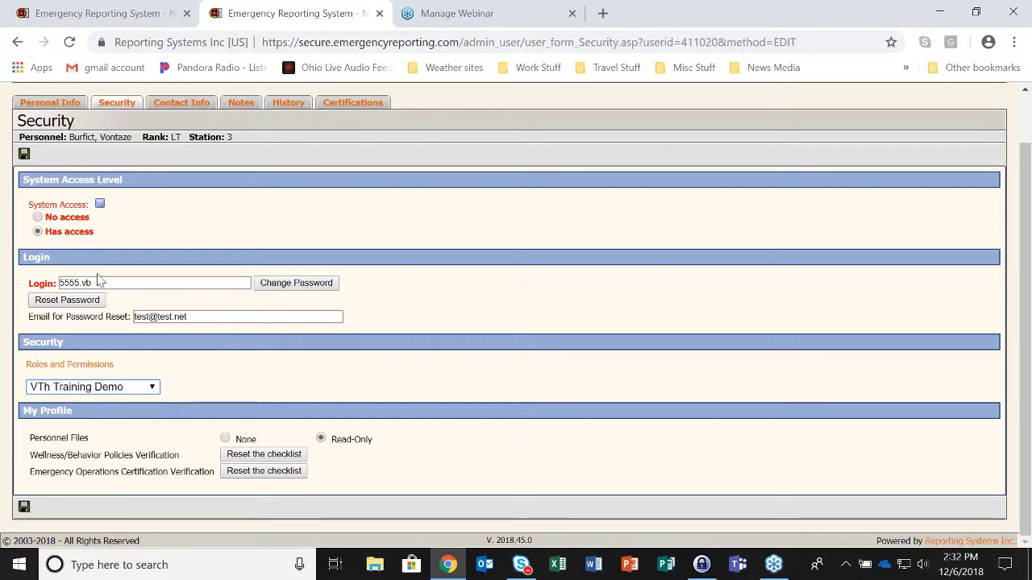
{"action": "left_click", "coordinate": [24, 156]}
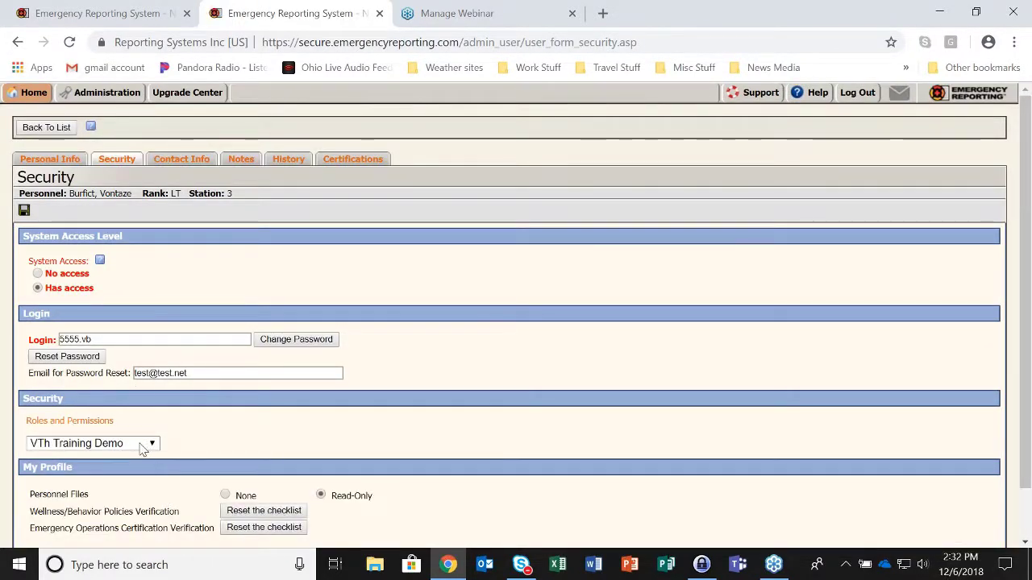
Refresh the Roles and Permissions list and open the personnel assignment of the VTh Training Demo role
{"action": "left_click", "coordinate": [110, 20]}
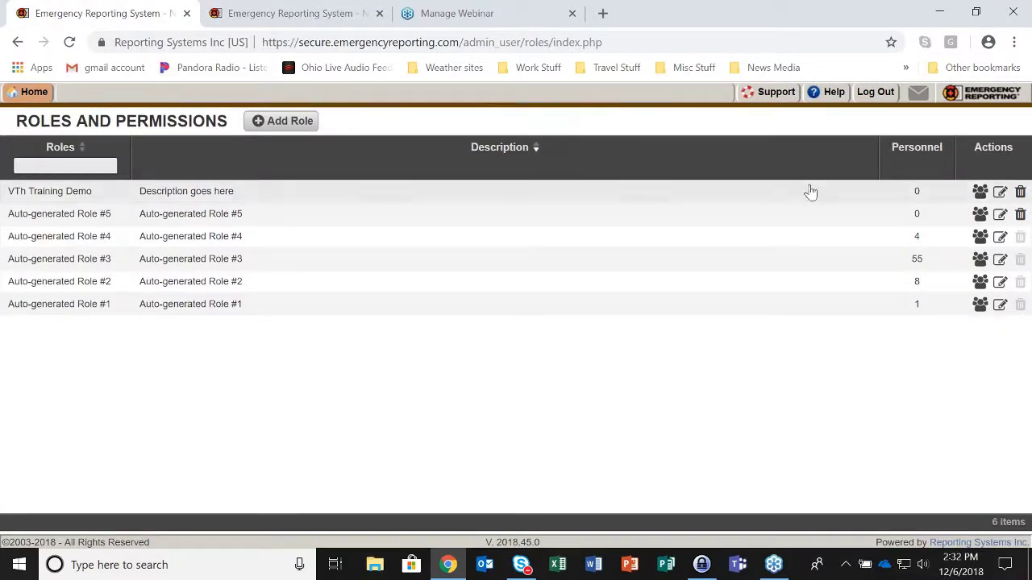
{"action": "left_click", "coordinate": [70, 43]}
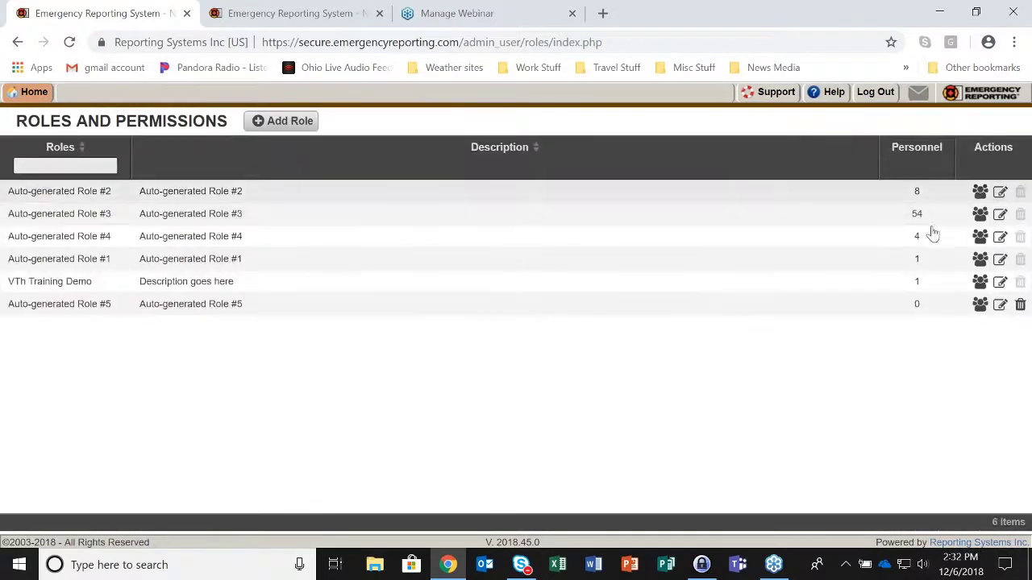
{"action": "left_click", "coordinate": [980, 283]}
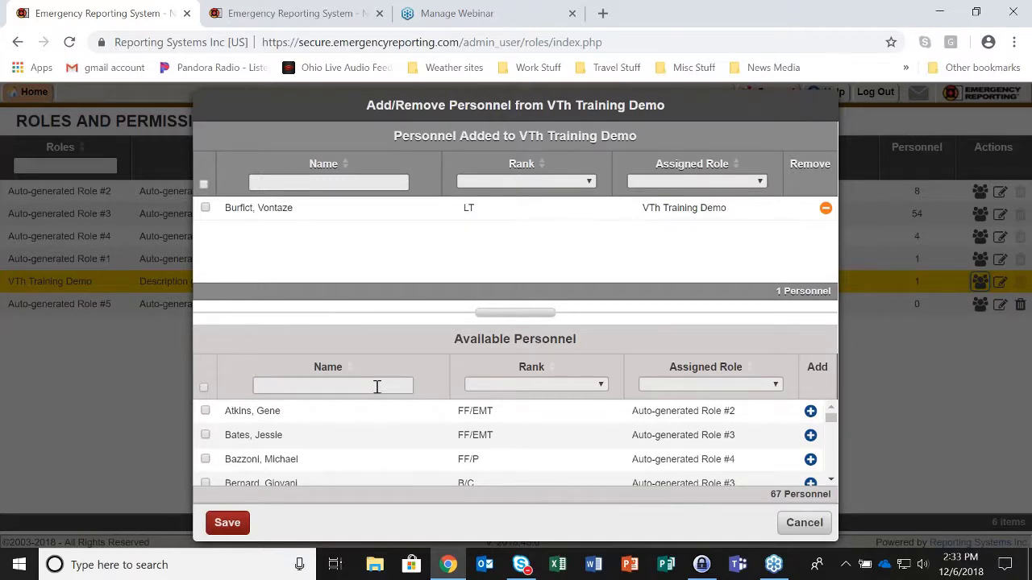
Filter the available personnel by rank LT and add all of them to the VTh Training Demo role
{"action": "left_click", "coordinate": [601, 386]}
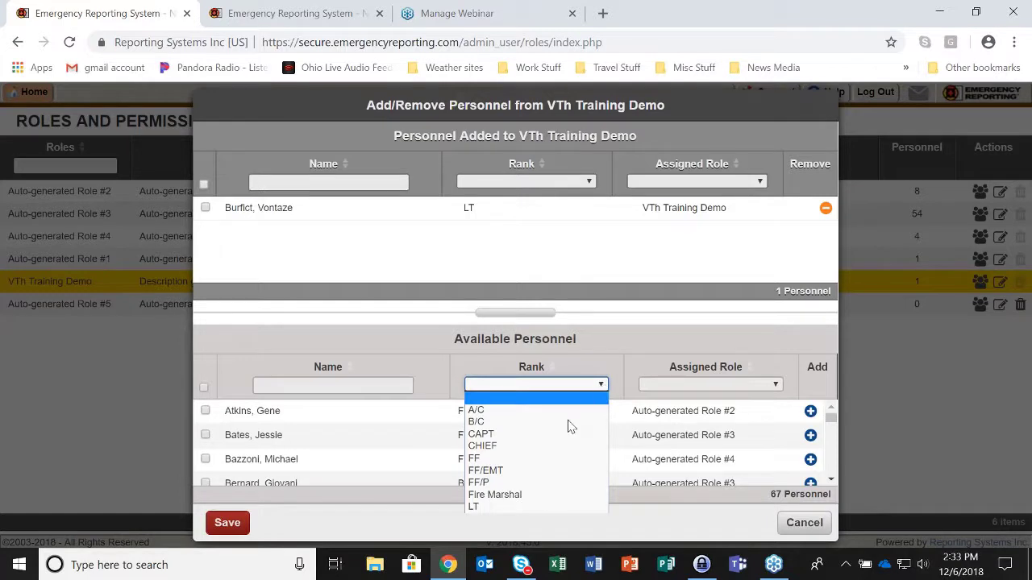
{"action": "left_click", "coordinate": [523, 508]}
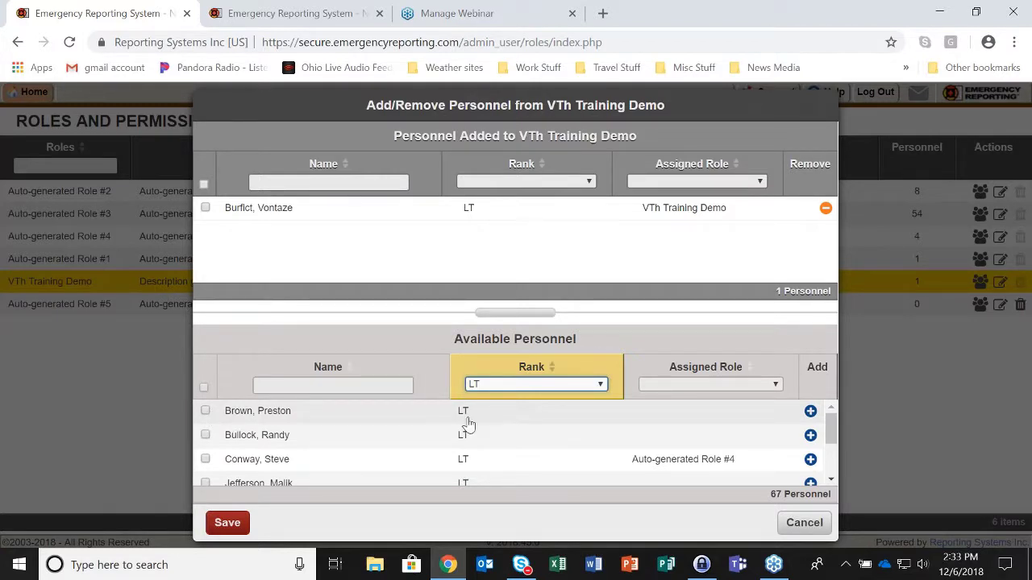
{"action": "left_click", "coordinate": [204, 388]}
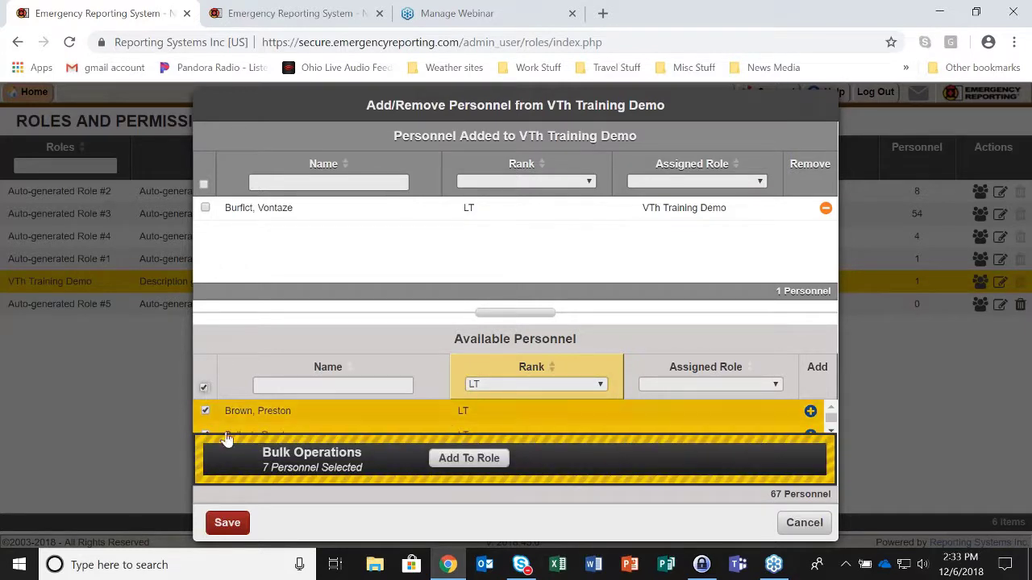
{"action": "left_click", "coordinate": [475, 459]}
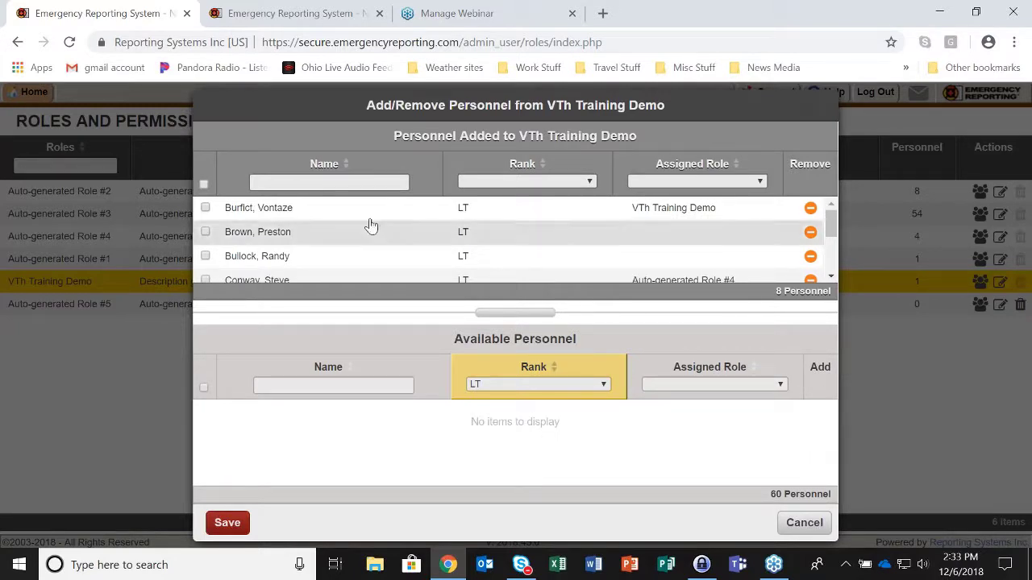
Select all personnel added to the VTh Training Demo role and remove them from it in bulk
{"action": "left_click", "coordinate": [206, 208]}
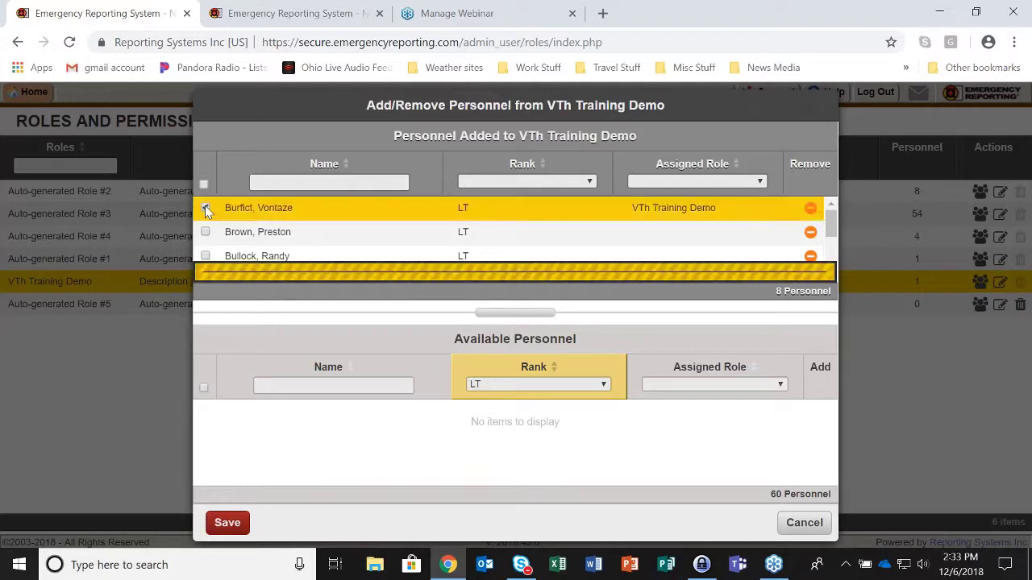
{"action": "left_click", "coordinate": [203, 183]}
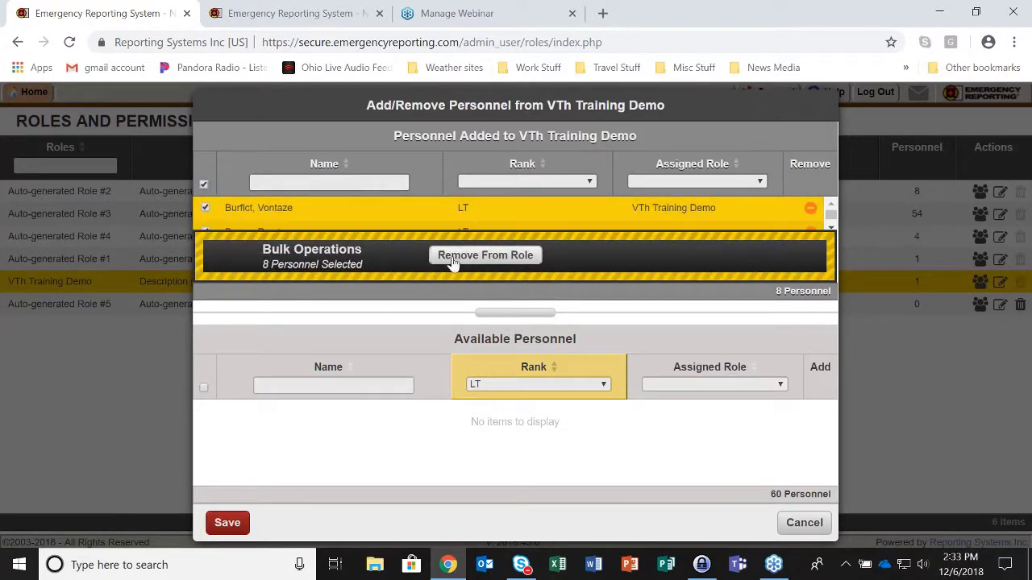
{"action": "left_click", "coordinate": [500, 256]}
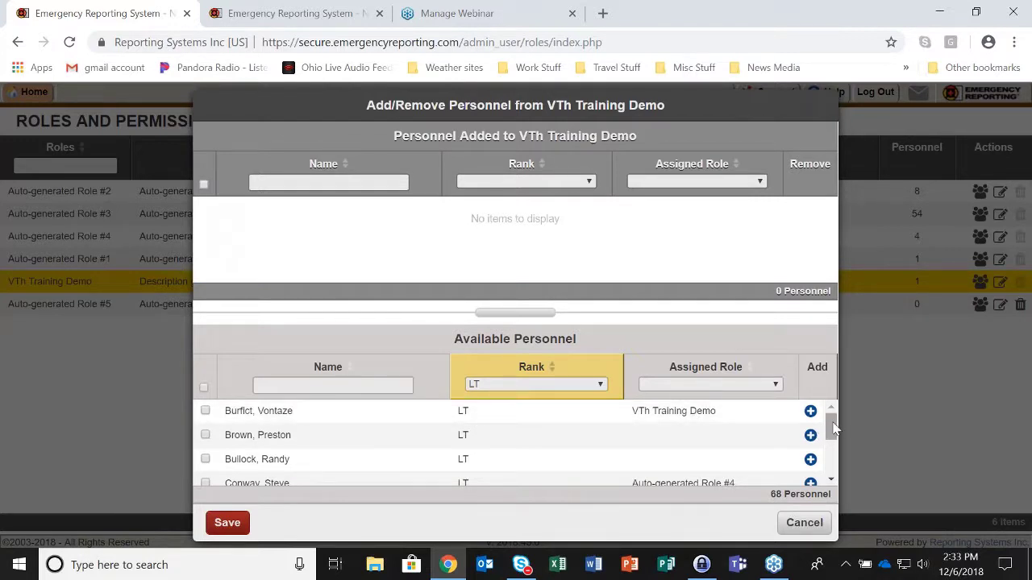
Clear the rank filter on the available personnel and deselect everyone in that list
{"action": "mouse_move", "coordinate": [835, 429]}
{"action": "left_mouse_down"}
{"action": "mouse_move", "coordinate": [835, 456]}
{"action": "mouse_move", "coordinate": [829, 414]}
{"action": "left_mouse_up"}
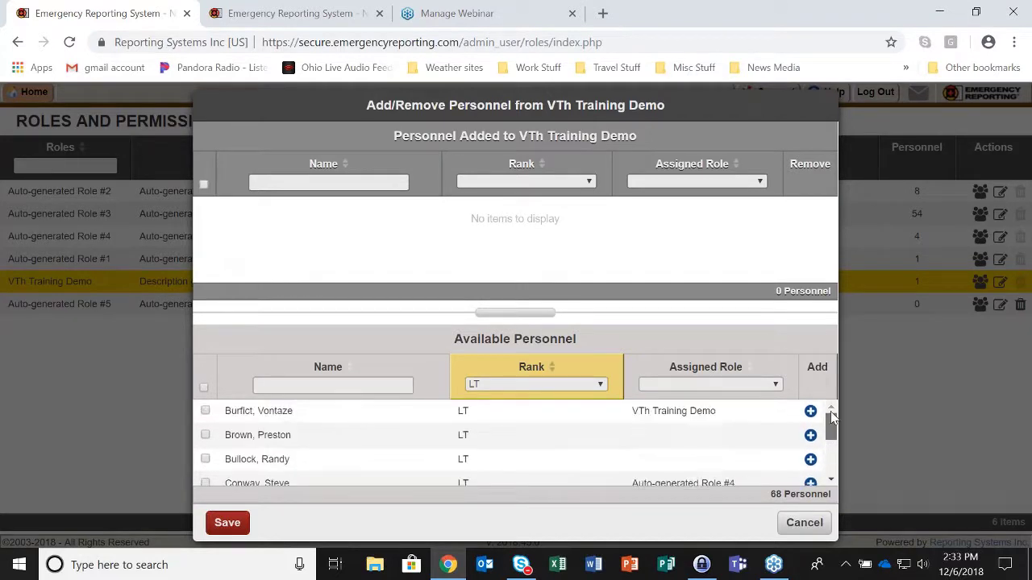
{"action": "left_click", "coordinate": [601, 384]}
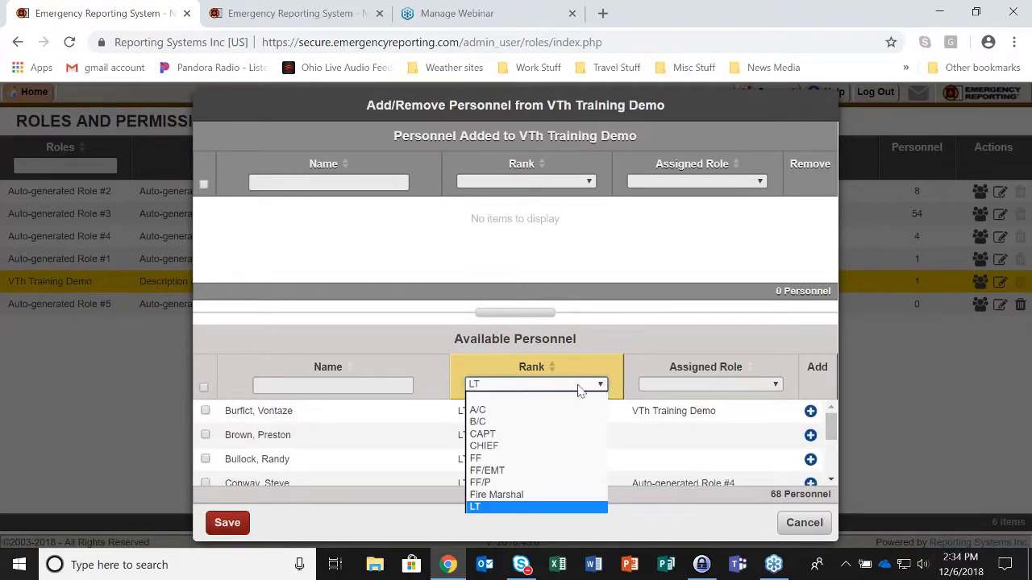
{"action": "left_click", "coordinate": [474, 398]}
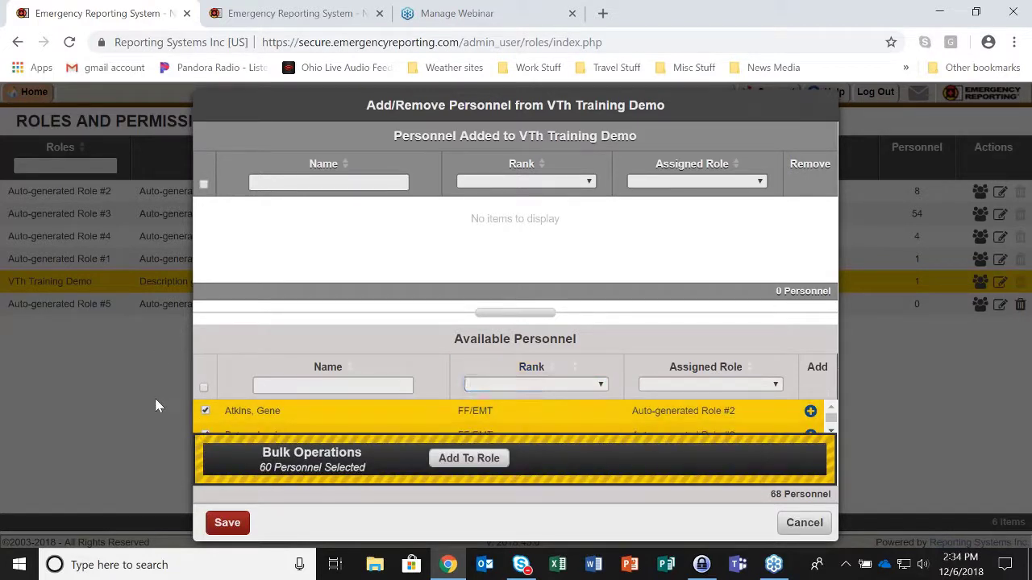
{"action": "left_click", "coordinate": [205, 410]}
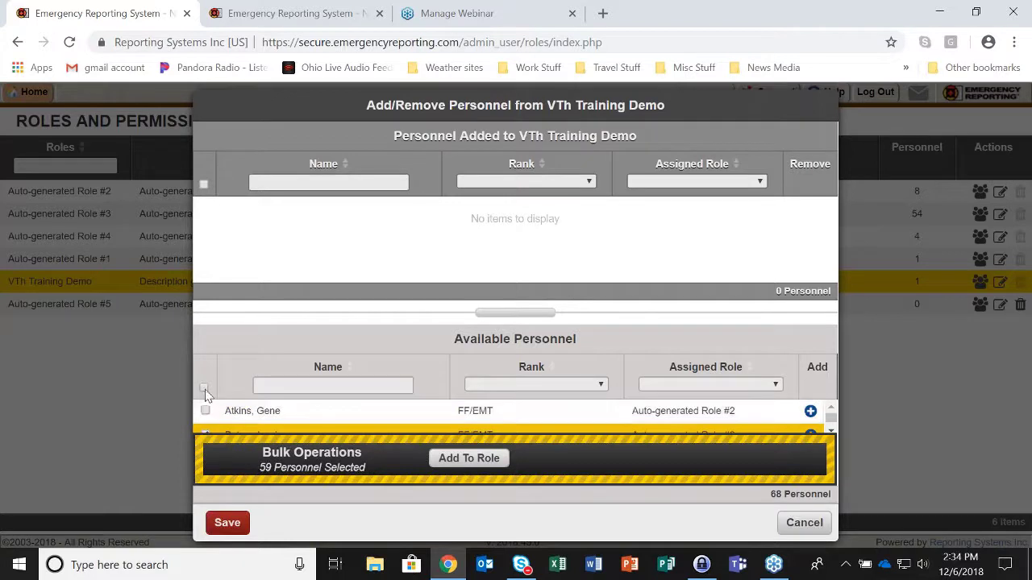
{"action": "left_click", "coordinate": [204, 388]}
{"action": "left_click", "coordinate": [204, 388]}
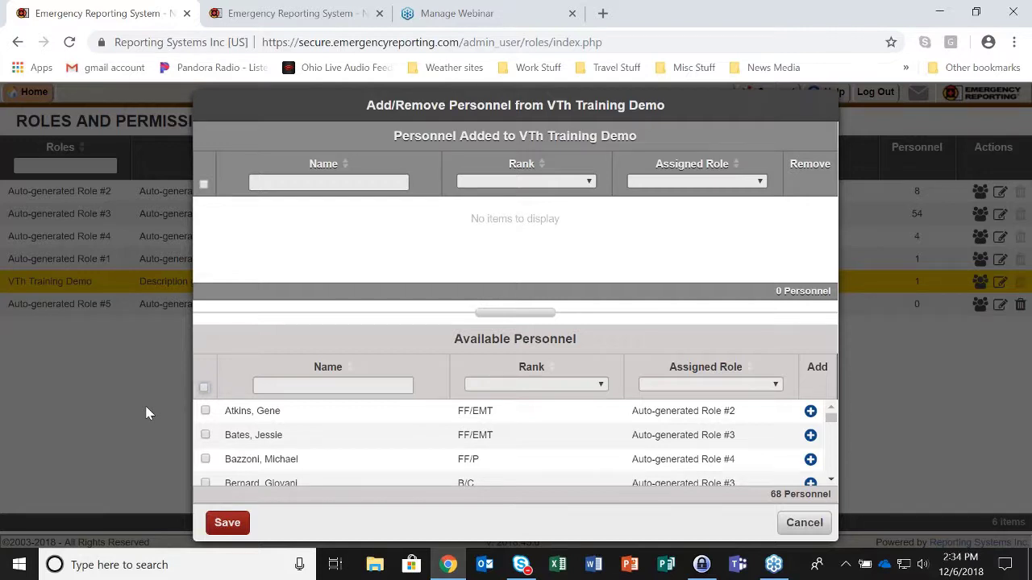
Close the personnel assignment of the VTh Training Demo role without saving
{"action": "left_click", "coordinate": [805, 524]}
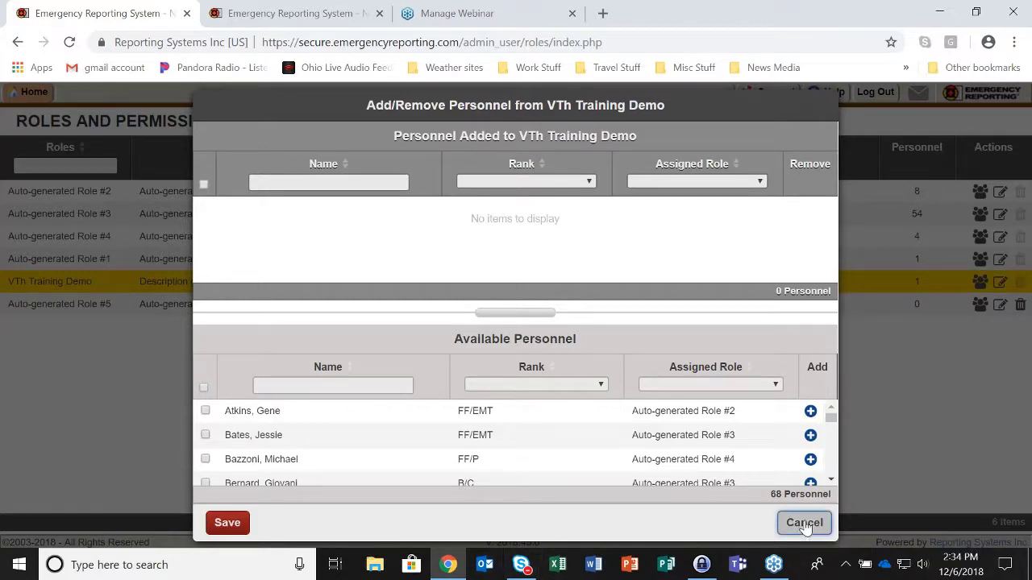
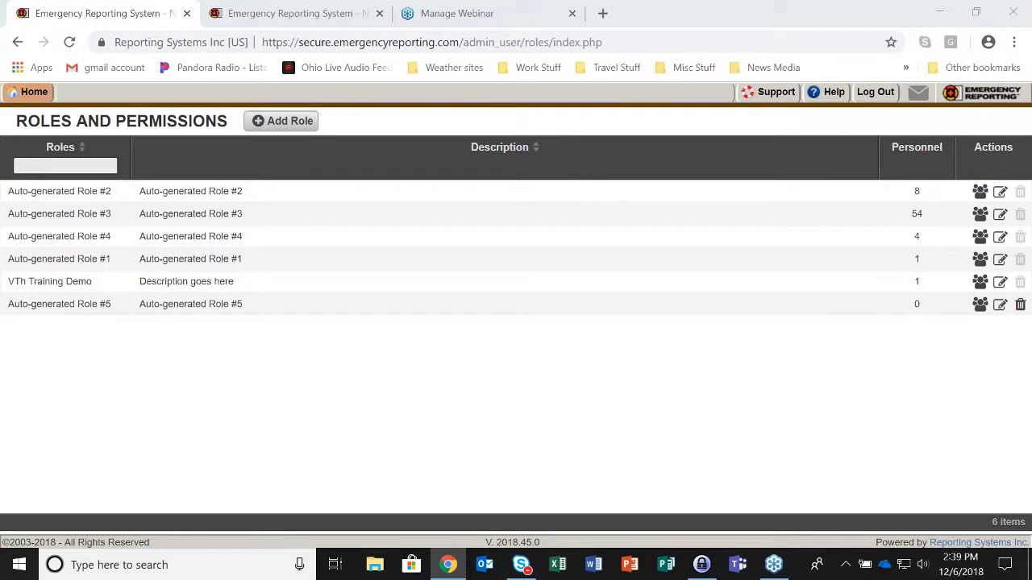
{"action": "mouse_move", "coordinate": [36, 94]}
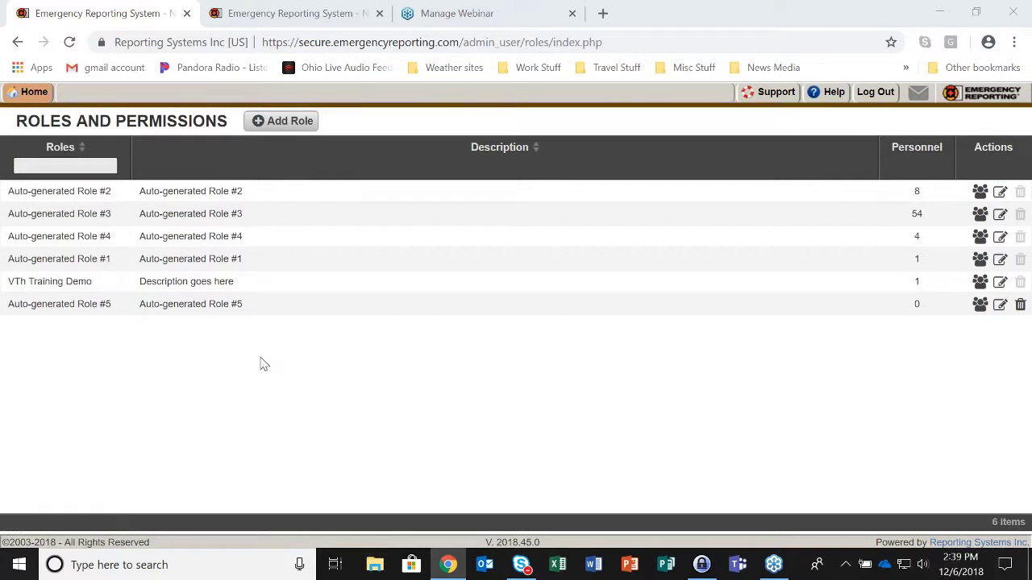
Open the permissions of Auto-generated Role #5 for editing and expand the Training Module section
{"action": "left_click", "coordinate": [1000, 307]}
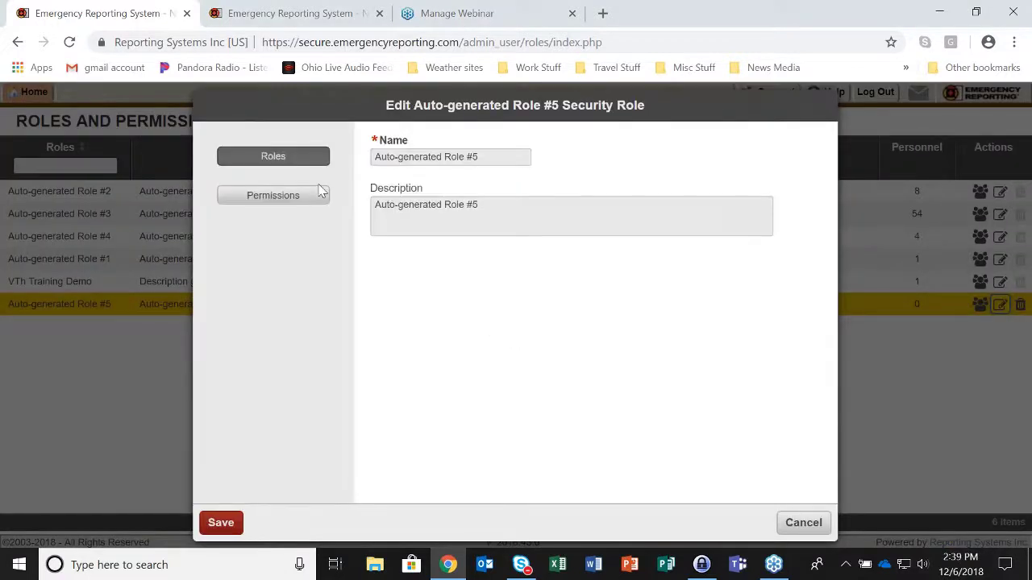
{"action": "left_click", "coordinate": [311, 200]}
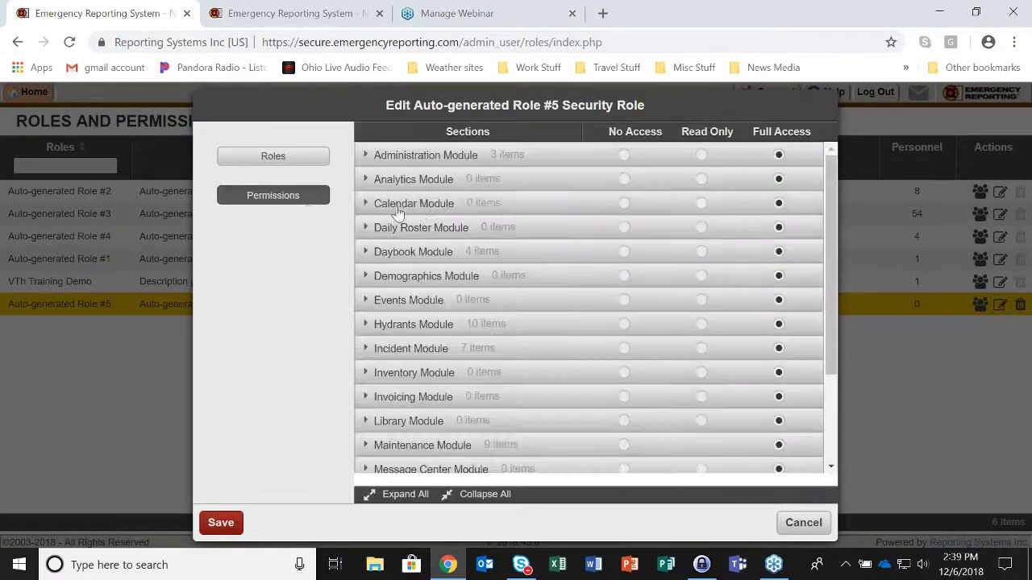
{"action": "scroll", "coordinate": [435, 323], "scroll_direction": "down", "scroll_amount": 3}
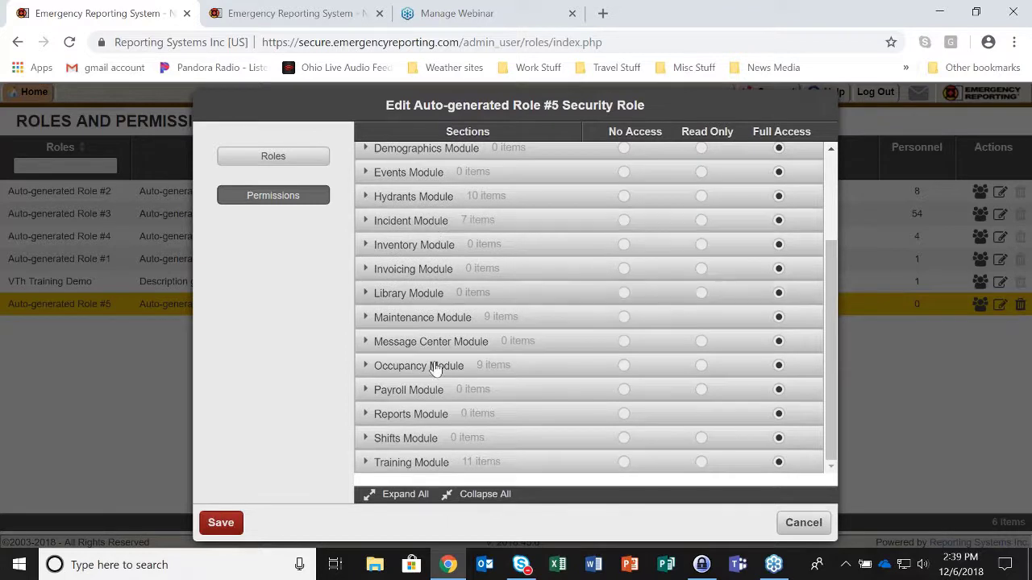
{"action": "left_click", "coordinate": [365, 462]}
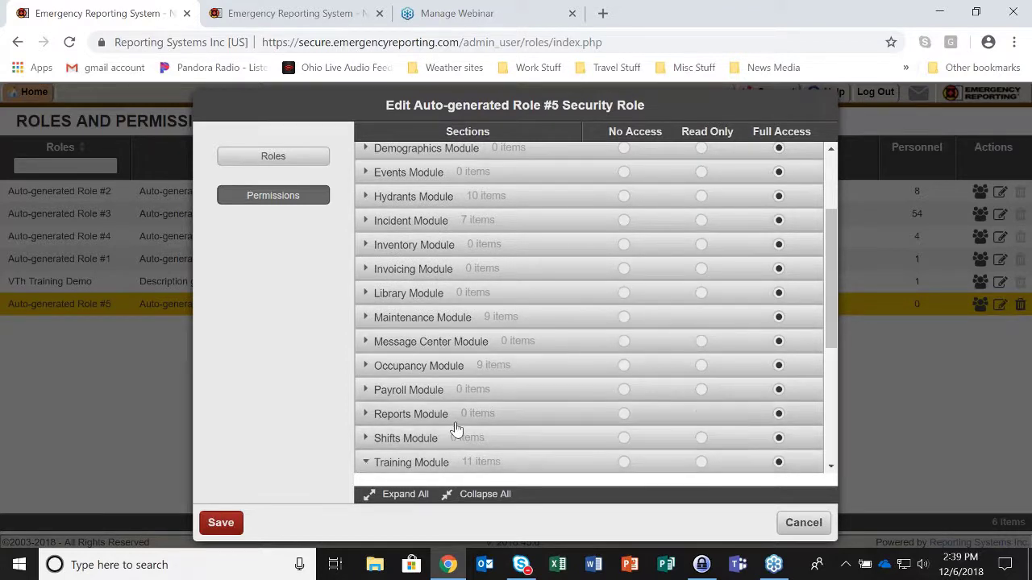
{"action": "scroll", "coordinate": [457, 427], "scroll_direction": "down", "scroll_amount": 3}
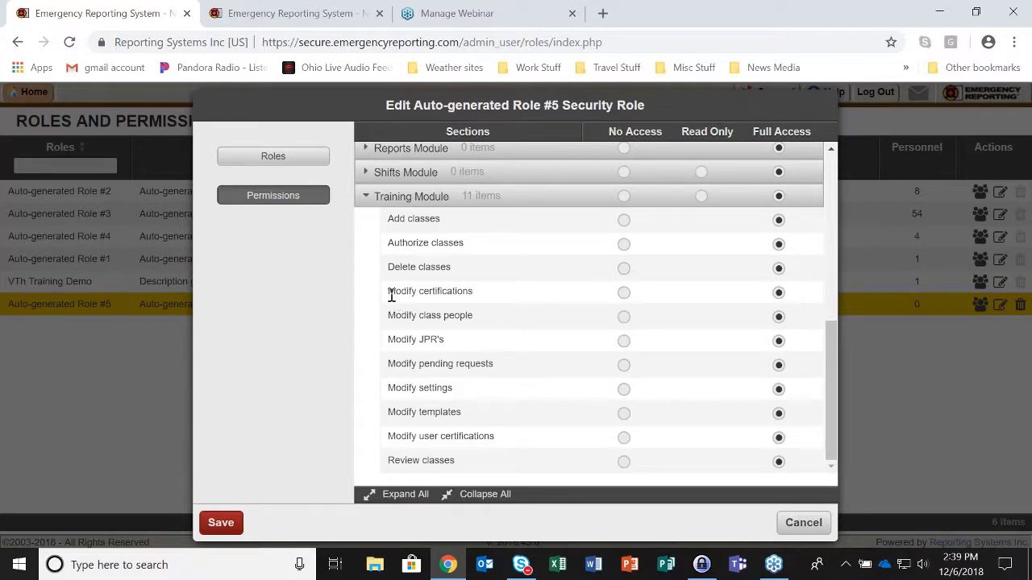
Try No Access for the Training Module's Modify user certifications and Modify certifications permissions, and discard the role edit
{"action": "left_click_drag", "start_coordinate": [390, 291], "coordinate": [486, 295]}
{"action": "left_click", "coordinate": [392, 436]}
{"action": "left_click_drag", "start_coordinate": [391, 437], "coordinate": [494, 436]}
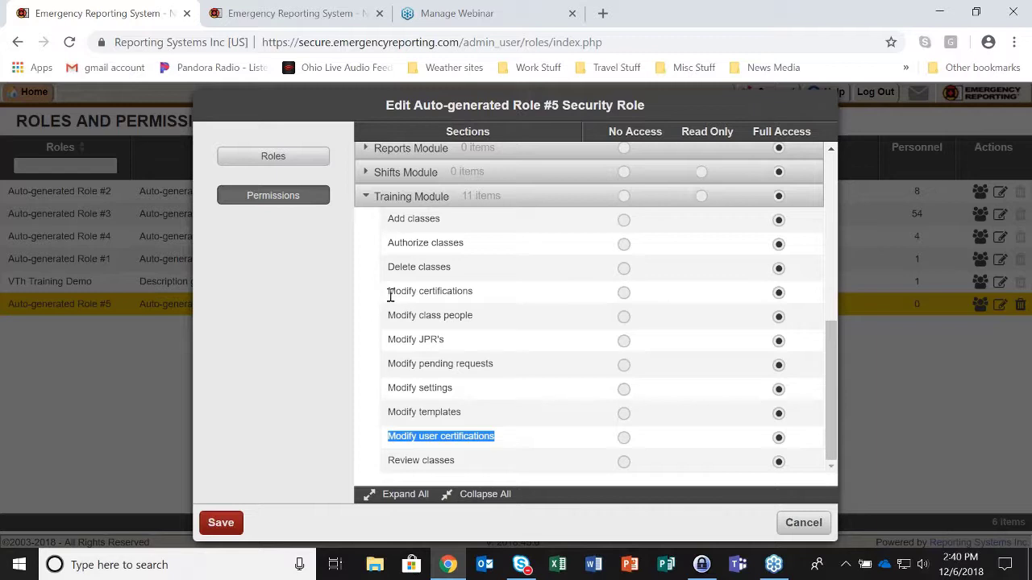
{"action": "left_click_drag", "start_coordinate": [389, 292], "coordinate": [481, 302]}
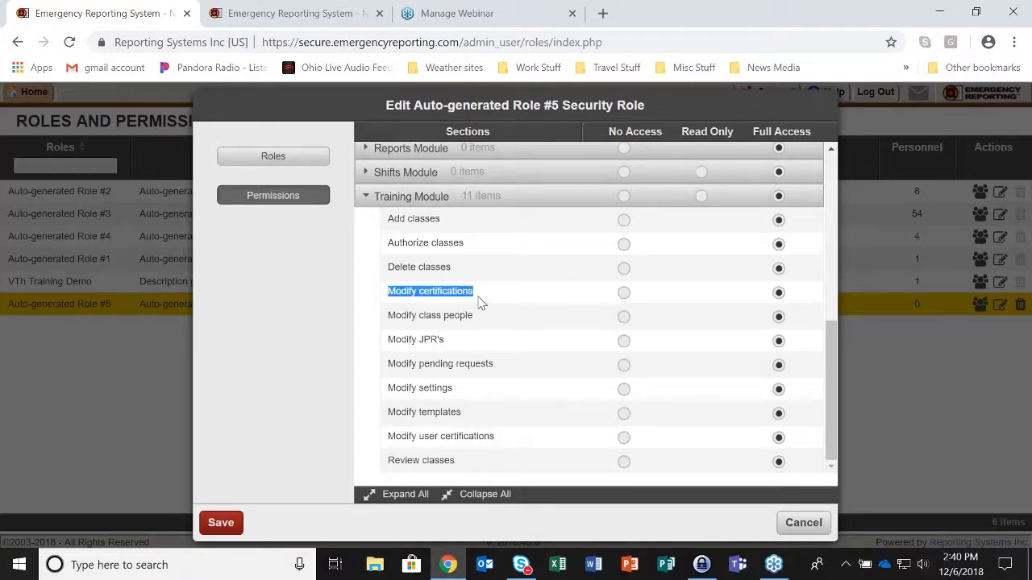
{"action": "left_click", "coordinate": [624, 438]}
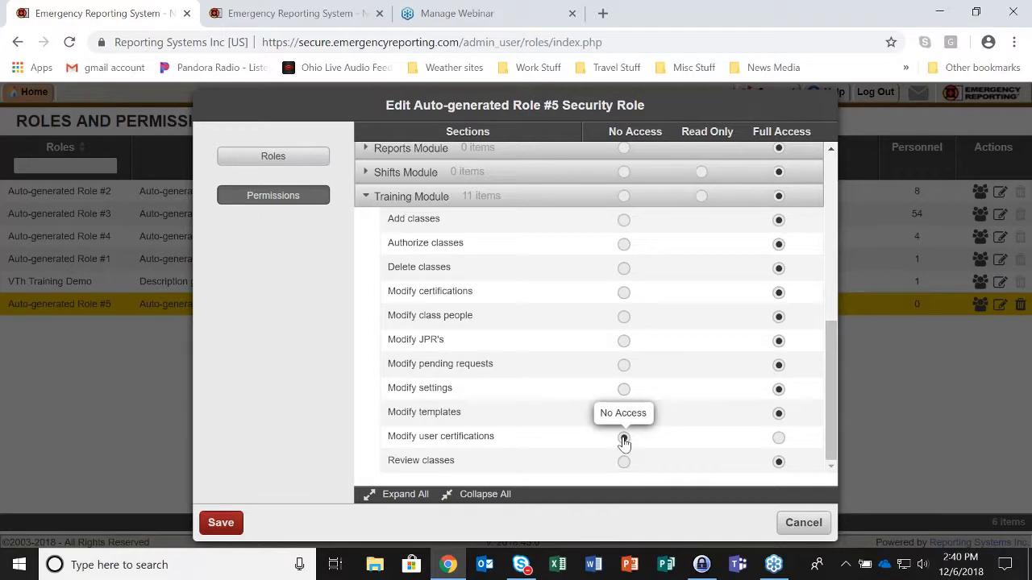
{"action": "left_click", "coordinate": [624, 295]}
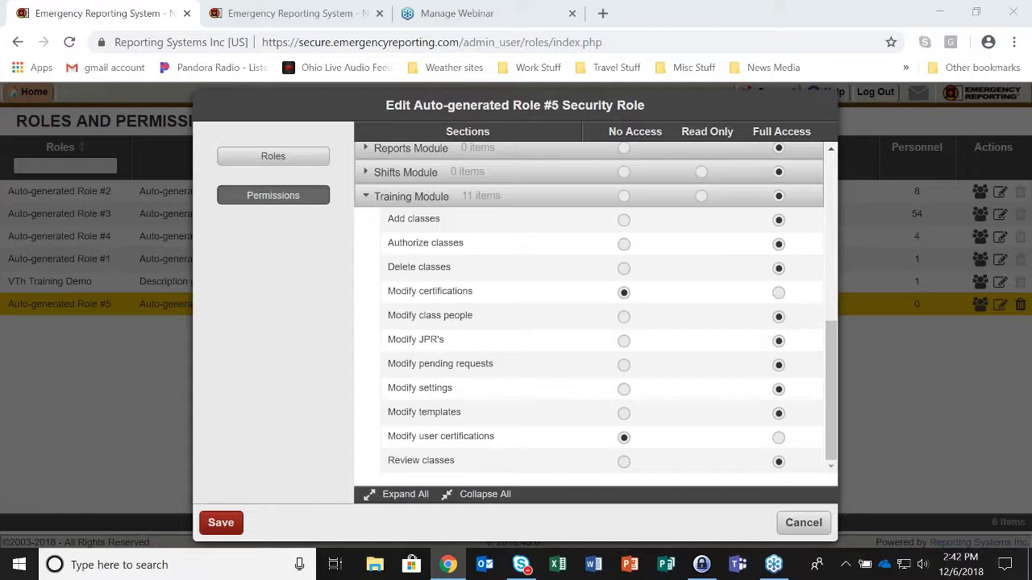
{"action": "left_click", "coordinate": [817, 526]}
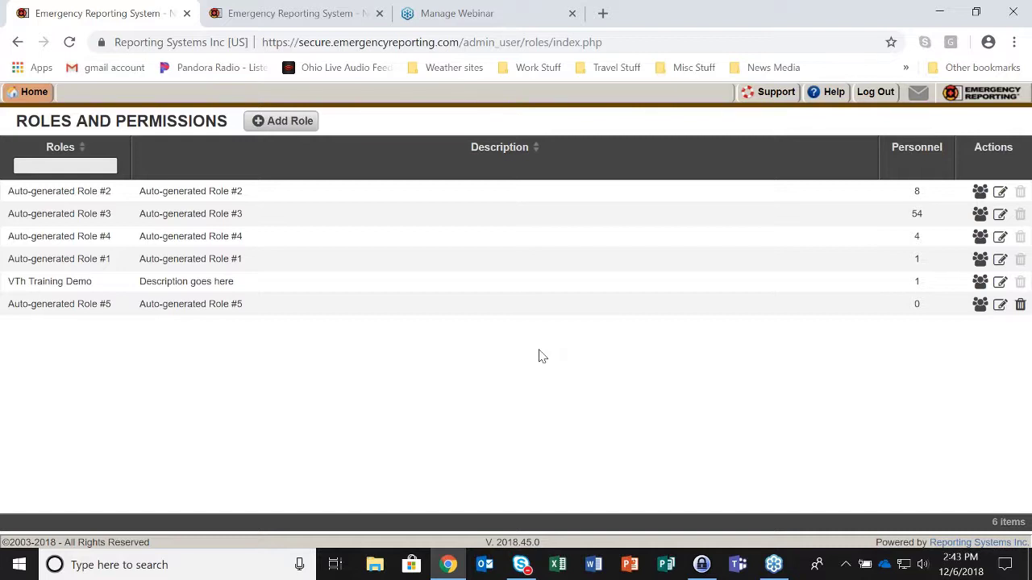
Reopen the permissions of Auto-generated Role #5 and expand the Daybook and Maintenance modules to examine their items
{"action": "left_click", "coordinate": [1000, 305]}
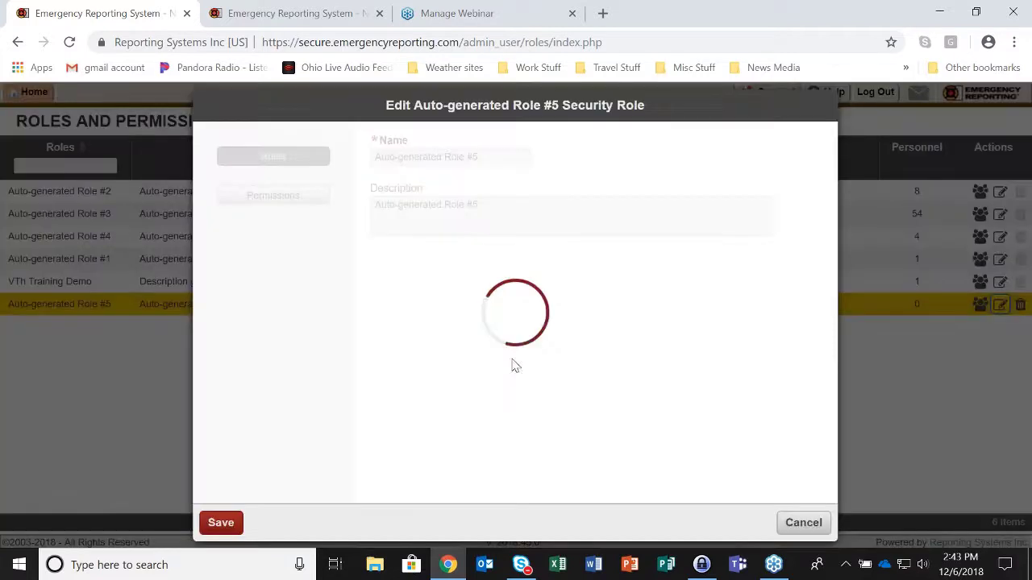
{"action": "left_click", "coordinate": [312, 196]}
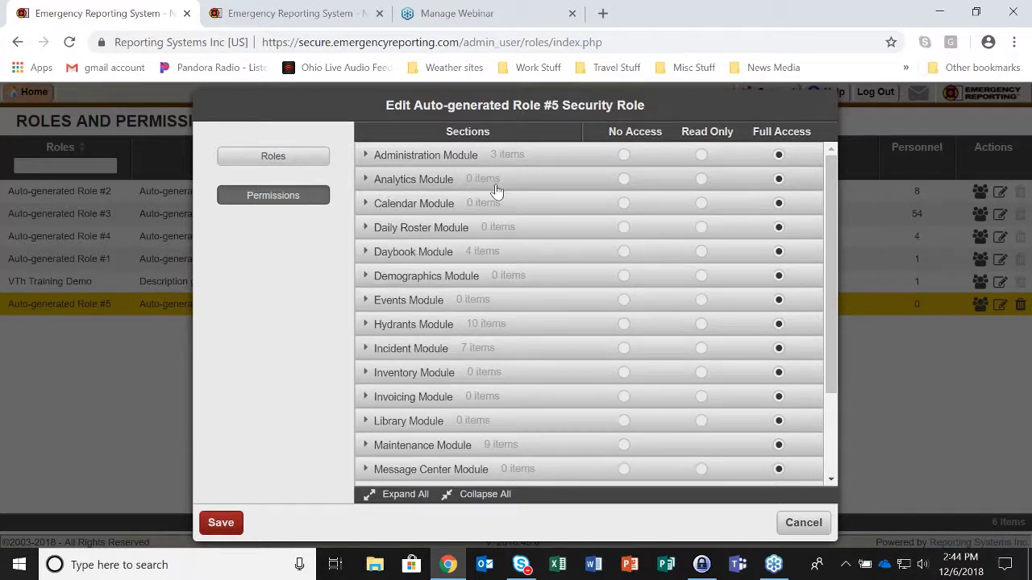
{"action": "left_click", "coordinate": [367, 253]}
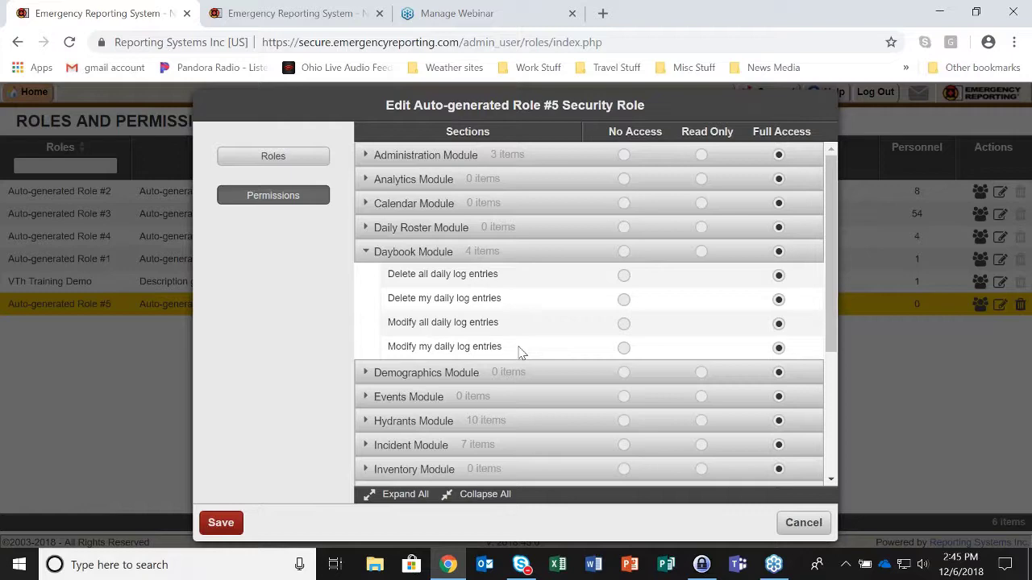
{"action": "scroll", "coordinate": [520, 352], "scroll_direction": "down", "scroll_amount": 3}
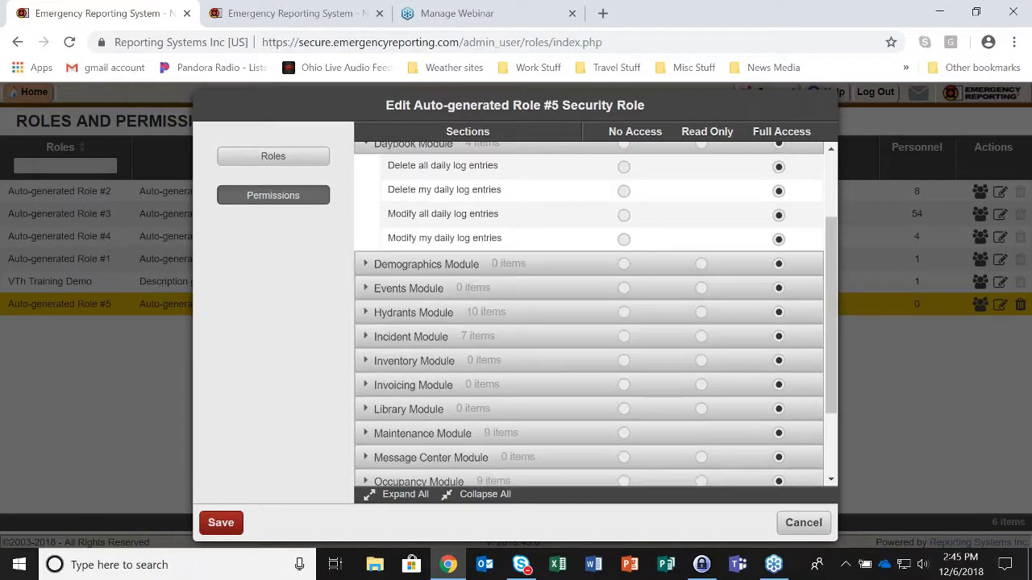
{"action": "left_click", "coordinate": [365, 331]}
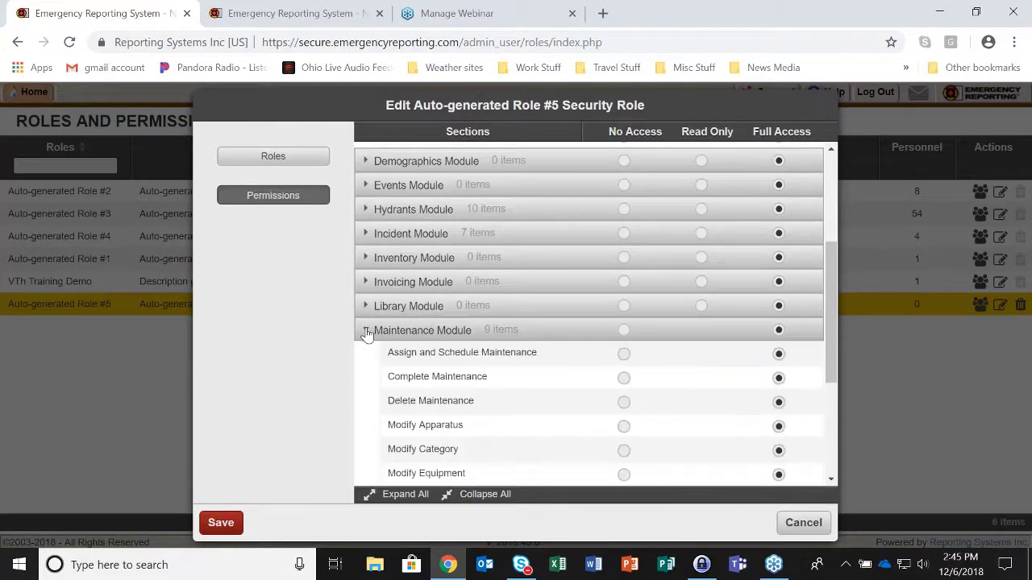
{"action": "left_click_drag", "start_coordinate": [833, 340], "coordinate": [835, 395]}
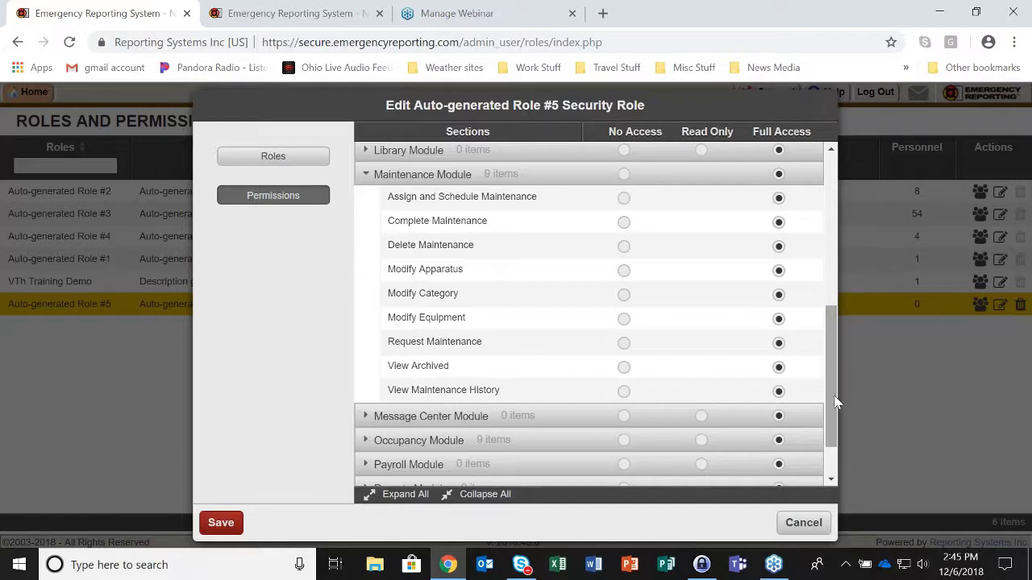
Try No Access for Delete Maintenance, Modify Apparatus, Modify Category, Modify Equipment, View Archived and View Maintenance History in the Maintenance Module, and discard the role edit
{"action": "left_click", "coordinate": [623, 319]}
{"action": "left_click", "coordinate": [625, 295]}
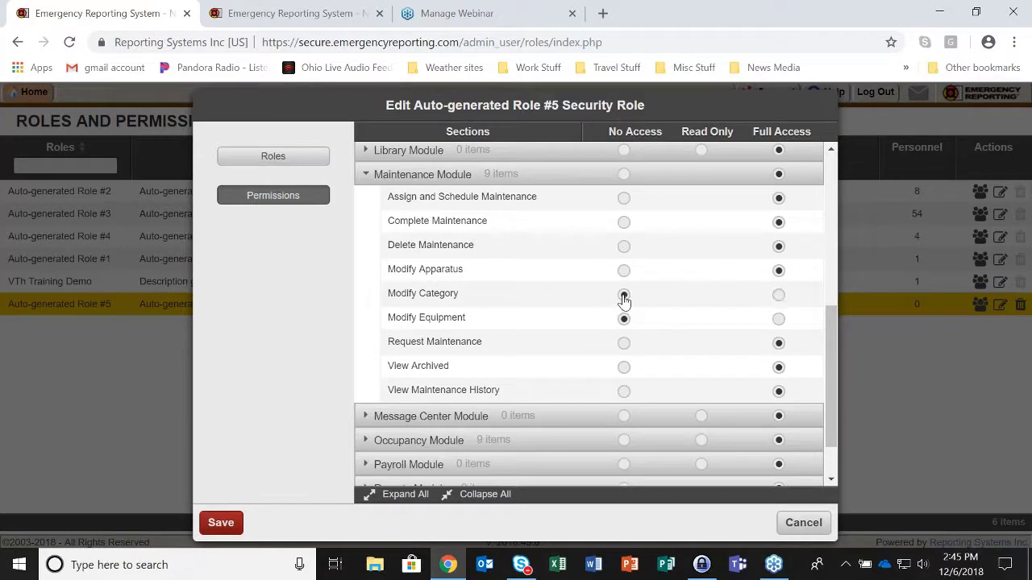
{"action": "left_click", "coordinate": [624, 271]}
{"action": "left_click", "coordinate": [623, 246]}
{"action": "left_click", "coordinate": [623, 368]}
{"action": "left_click", "coordinate": [624, 392]}
{"action": "left_click", "coordinate": [624, 199]}
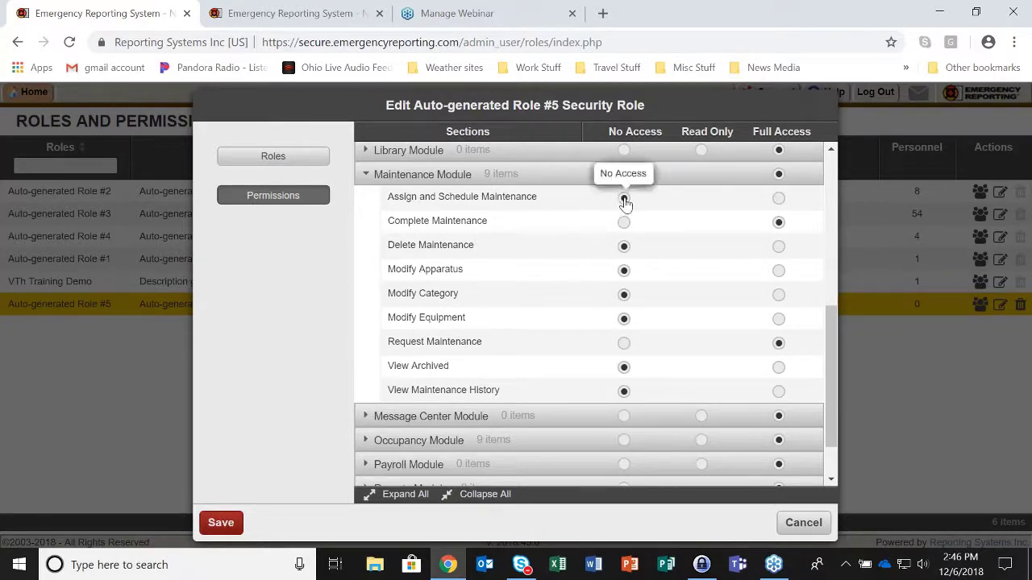
{"action": "left_click", "coordinate": [779, 199]}
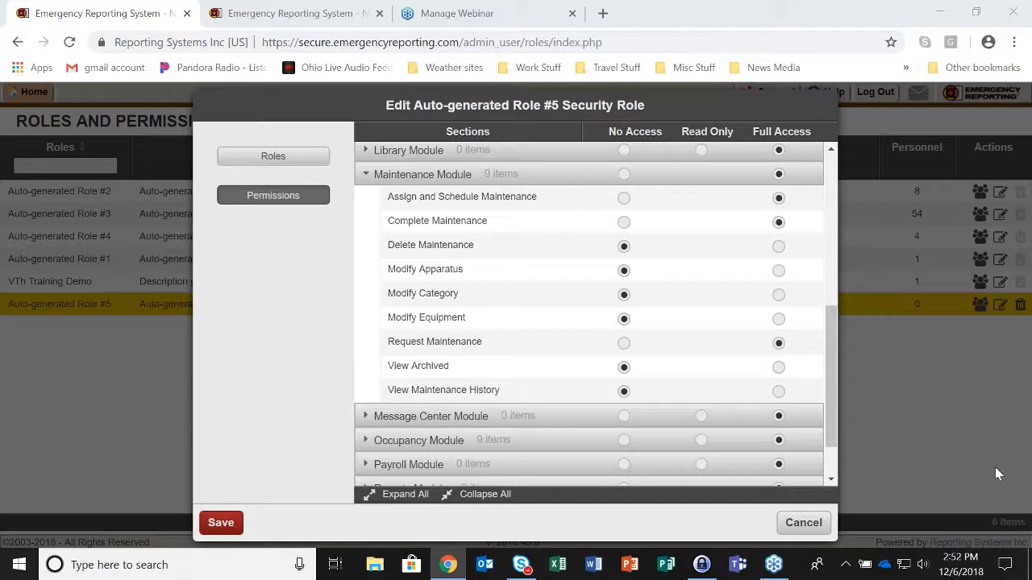
{"action": "left_click", "coordinate": [804, 523]}
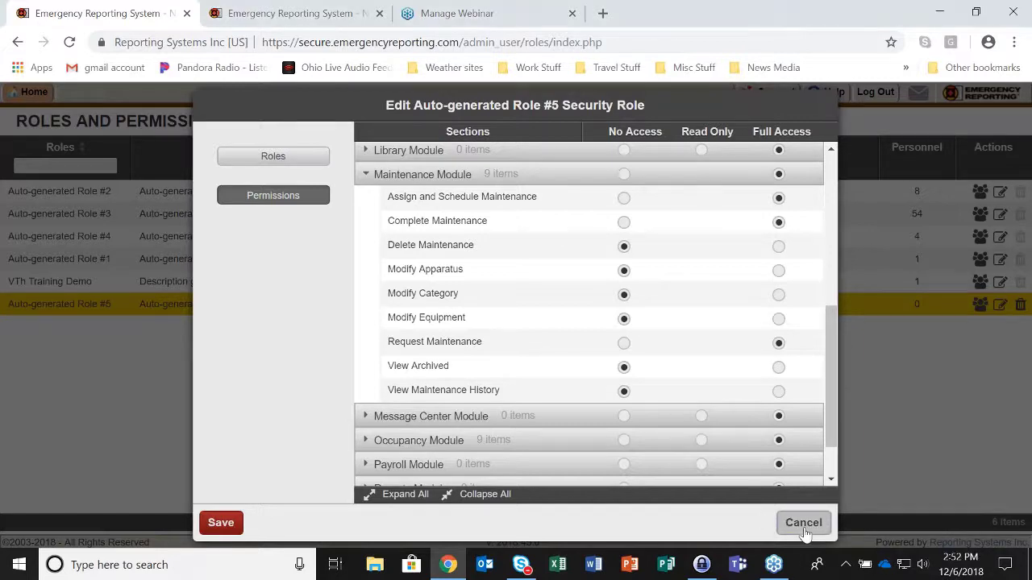
Open the bookmarked ER Zendesk Login page from the Work Stuff bookmarks in a new browser tab
{"action": "left_click", "coordinate": [604, 13]}
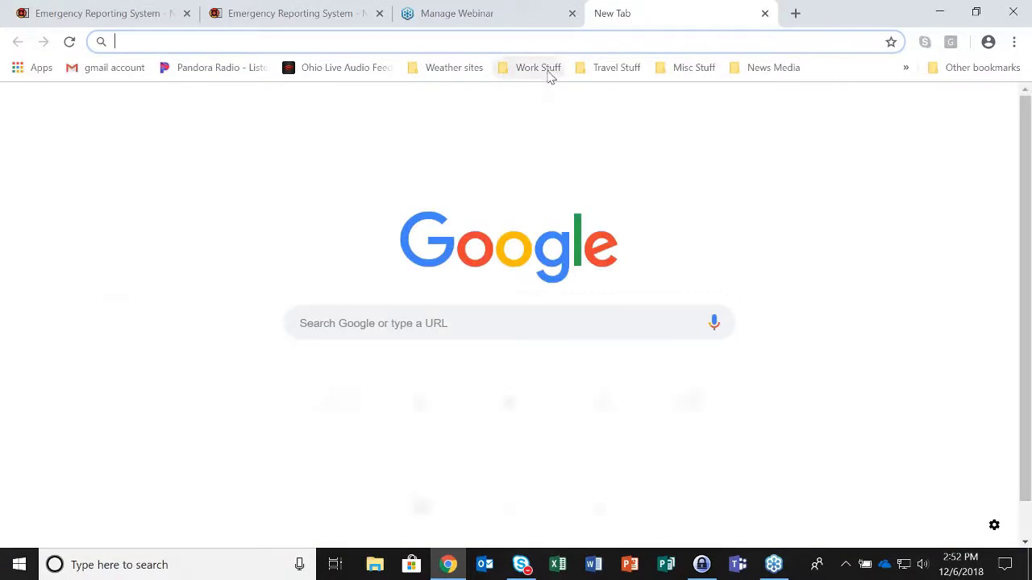
{"action": "left_click", "coordinate": [539, 68]}
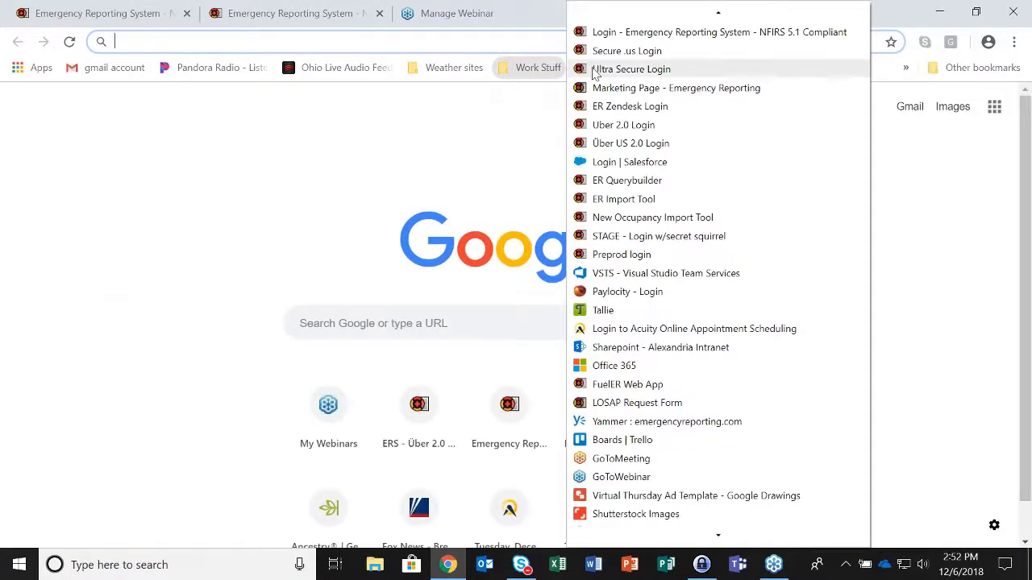
{"action": "right_click", "coordinate": [635, 105]}
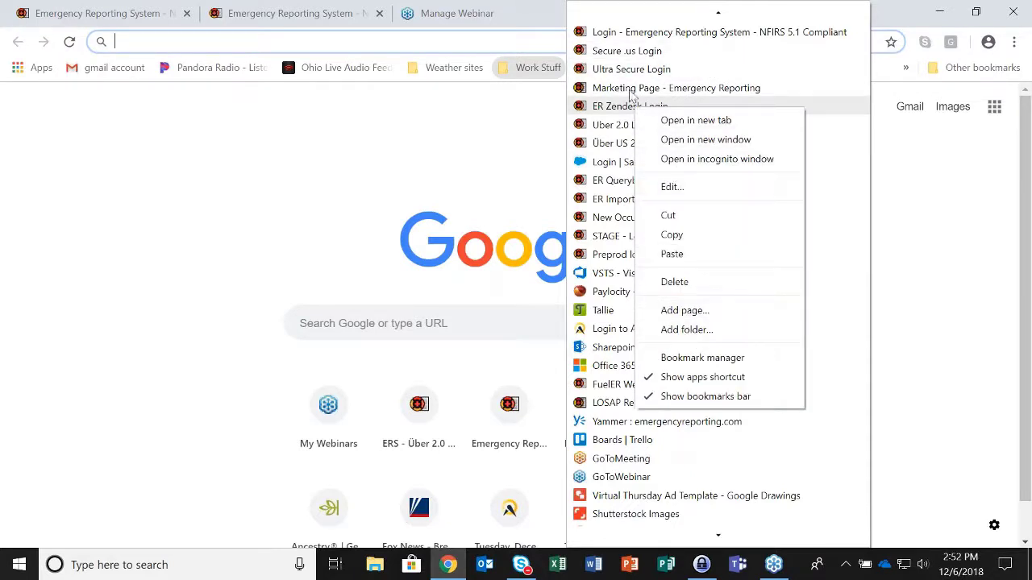
{"action": "left_click", "coordinate": [624, 106]}
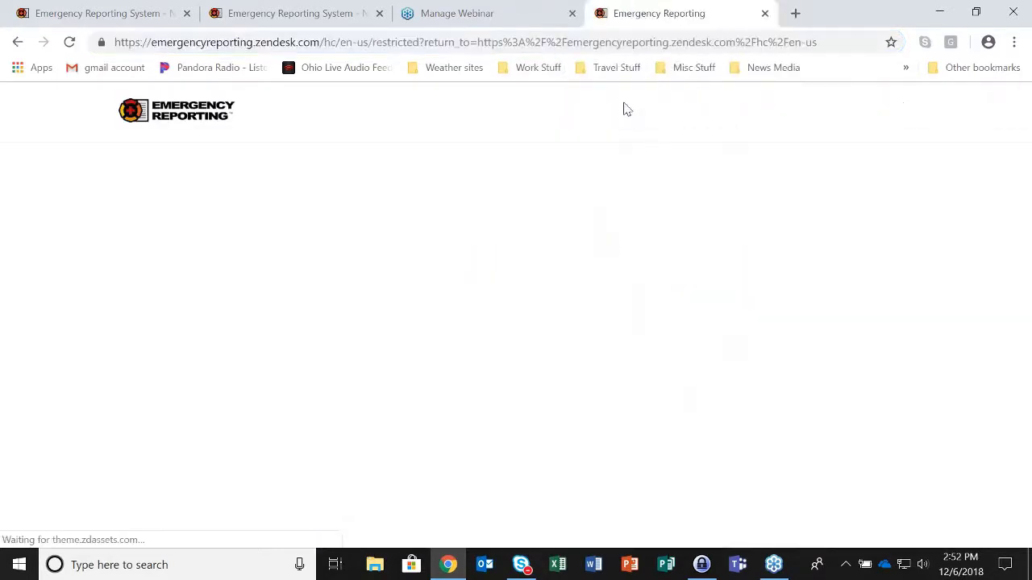
Switch to KeePass and auto-fill the Zendesk - Training user name and password to sign in to the support site
{"action": "left_click", "coordinate": [703, 563]}
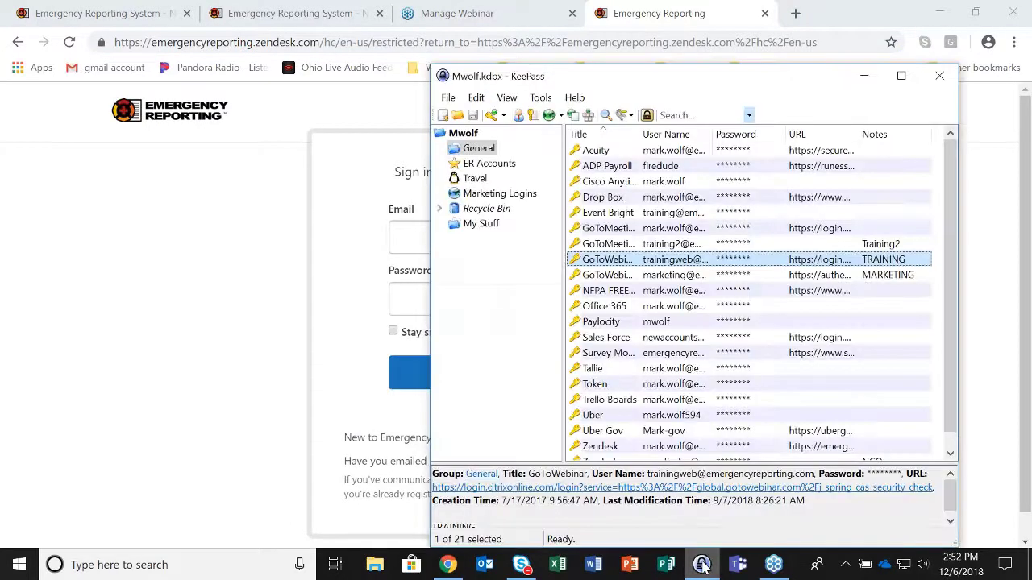
{"action": "scroll", "coordinate": [629, 387], "scroll_direction": "down", "scroll_amount": 1}
{"action": "left_click", "coordinate": [628, 446]}
{"action": "right_click", "coordinate": [629, 447]}
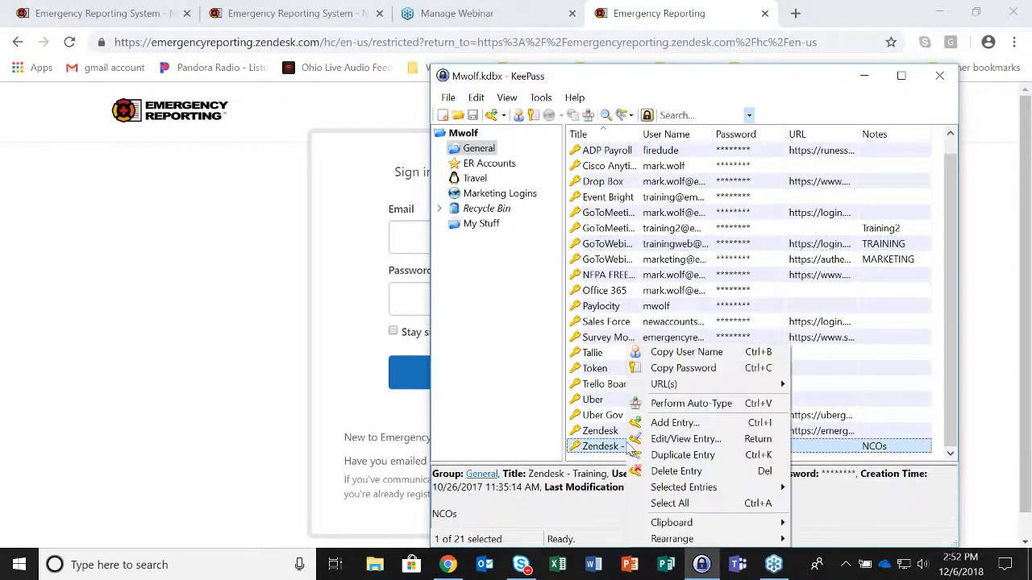
{"action": "left_click", "coordinate": [691, 404]}
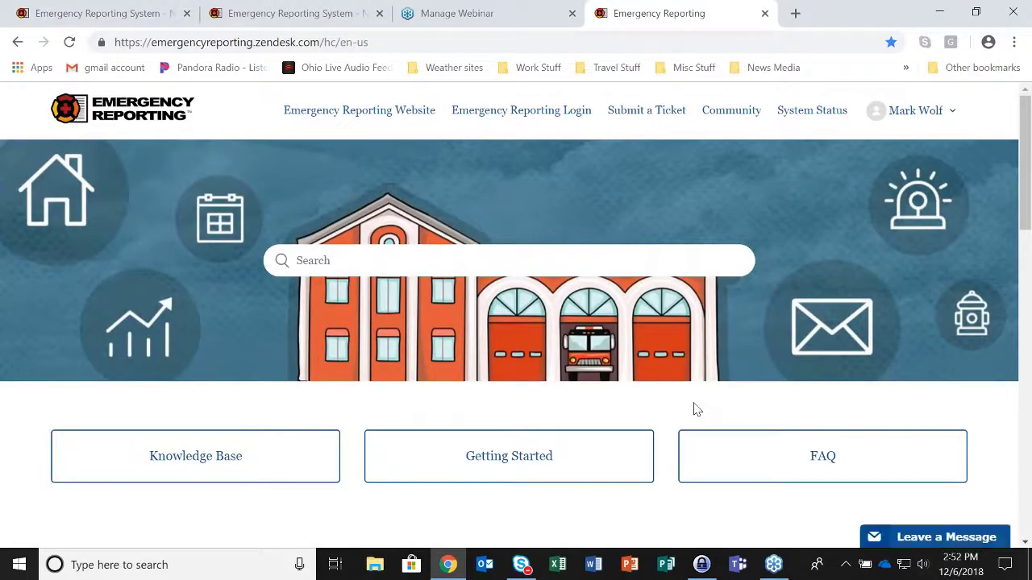
Open the support site's Community topics and browse the posts under Feature Suggestions
{"action": "left_click", "coordinate": [731, 110]}
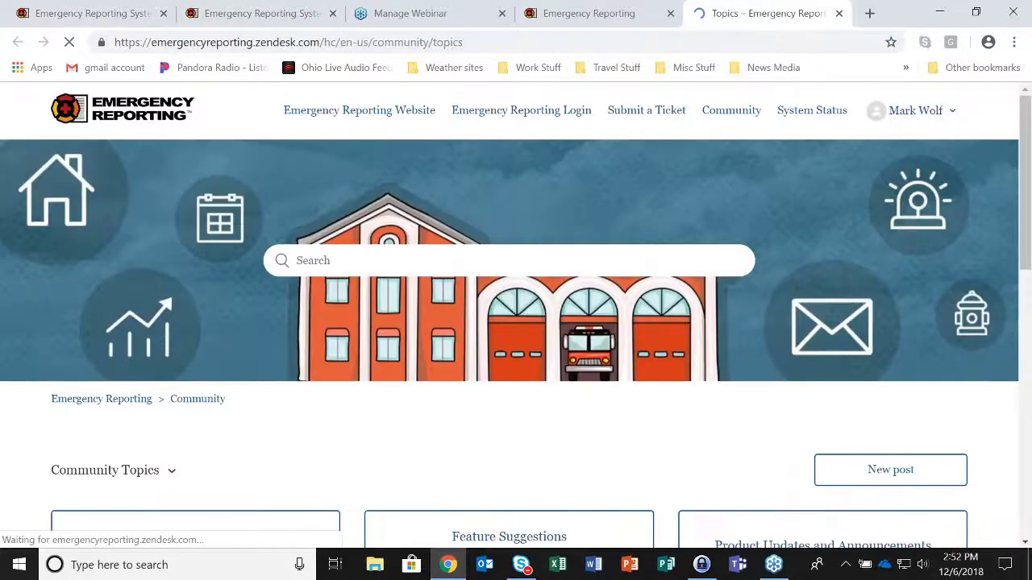
{"action": "scroll", "coordinate": [725, 329], "scroll_direction": "down", "scroll_amount": 1}
{"action": "scroll", "coordinate": [726, 323], "scroll_direction": "down", "scroll_amount": 2}
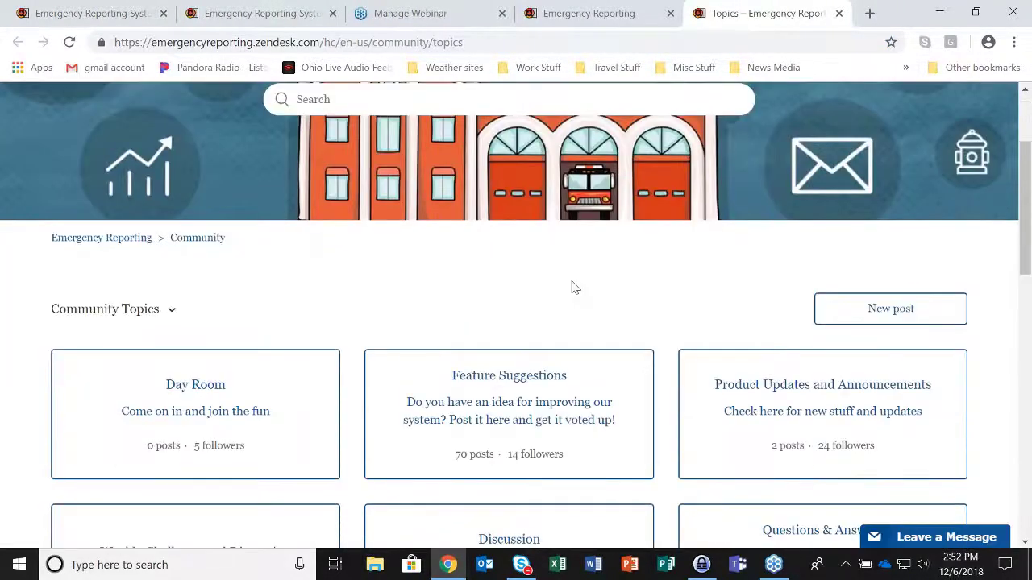
{"action": "scroll", "coordinate": [684, 222], "scroll_direction": "down", "scroll_amount": 1}
{"action": "scroll", "coordinate": [682, 221], "scroll_direction": "down", "scroll_amount": 1}
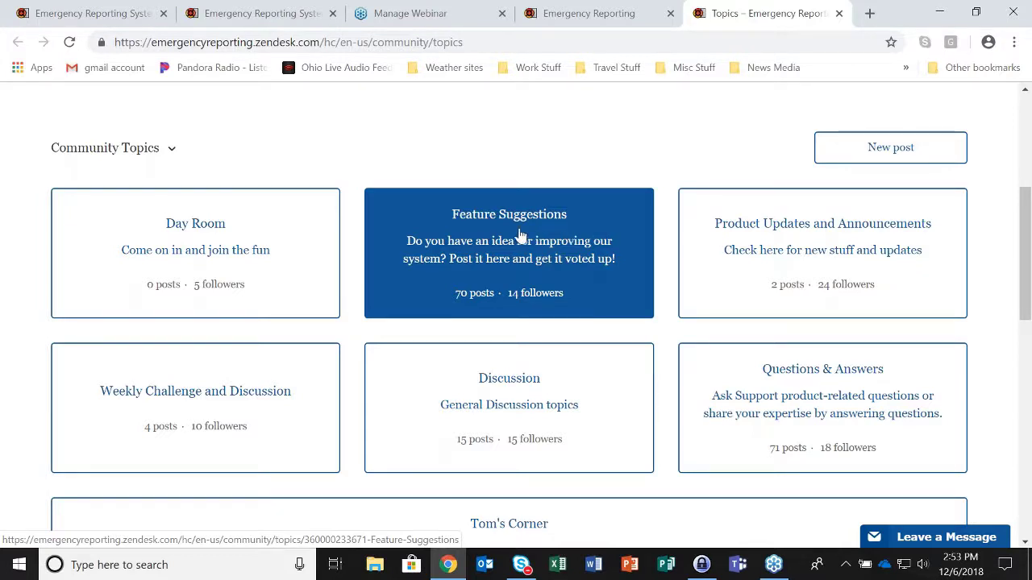
{"action": "left_click", "coordinate": [600, 225]}
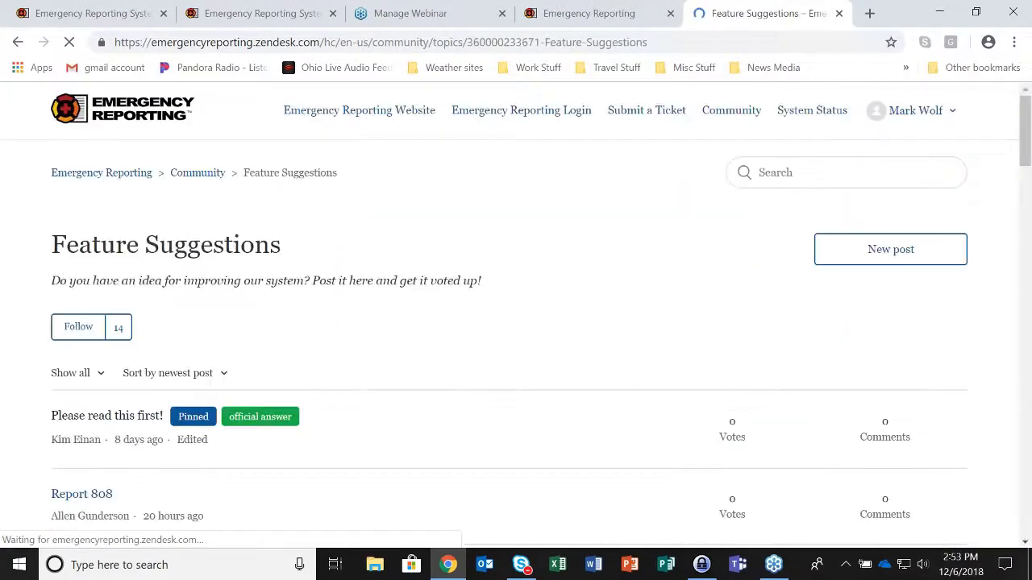
{"action": "scroll", "coordinate": [516, 323], "scroll_direction": "down", "scroll_amount": 3}
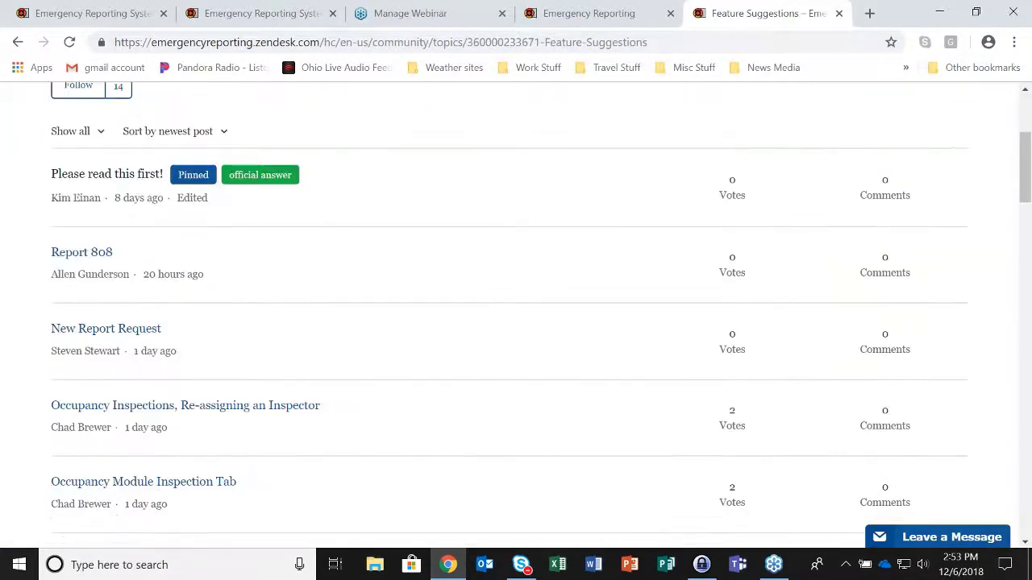
Look through the older Feature Suggestions posts with their votes, comments and status labels, and return toward the newest ones
{"action": "scroll", "coordinate": [516, 322], "scroll_direction": "down", "scroll_amount": 1}
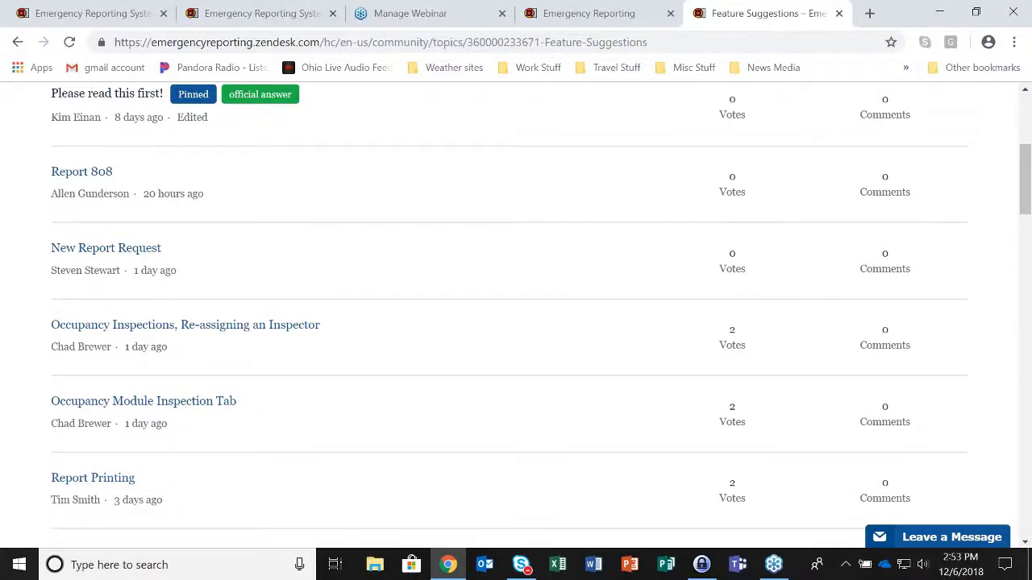
{"action": "scroll", "coordinate": [516, 322], "scroll_direction": "down", "scroll_amount": 1}
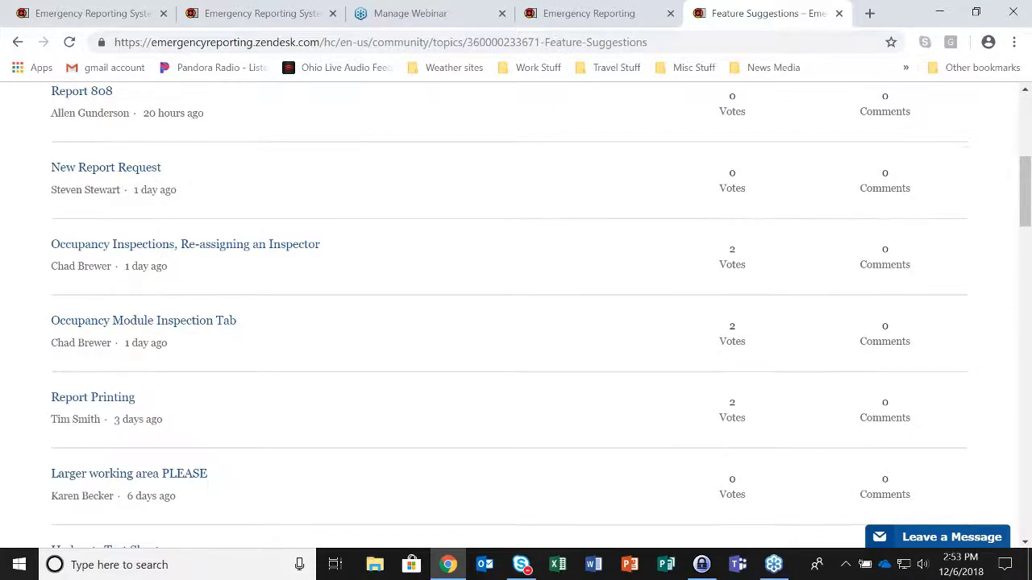
{"action": "scroll", "coordinate": [516, 323], "scroll_direction": "down", "scroll_amount": 2}
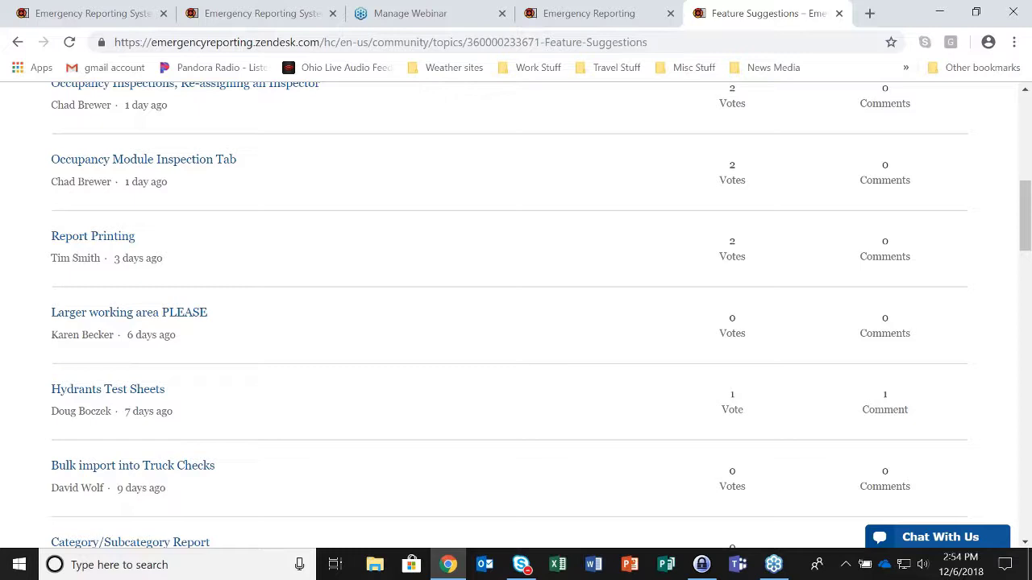
{"action": "scroll", "coordinate": [516, 314], "scroll_direction": "down", "scroll_amount": 3}
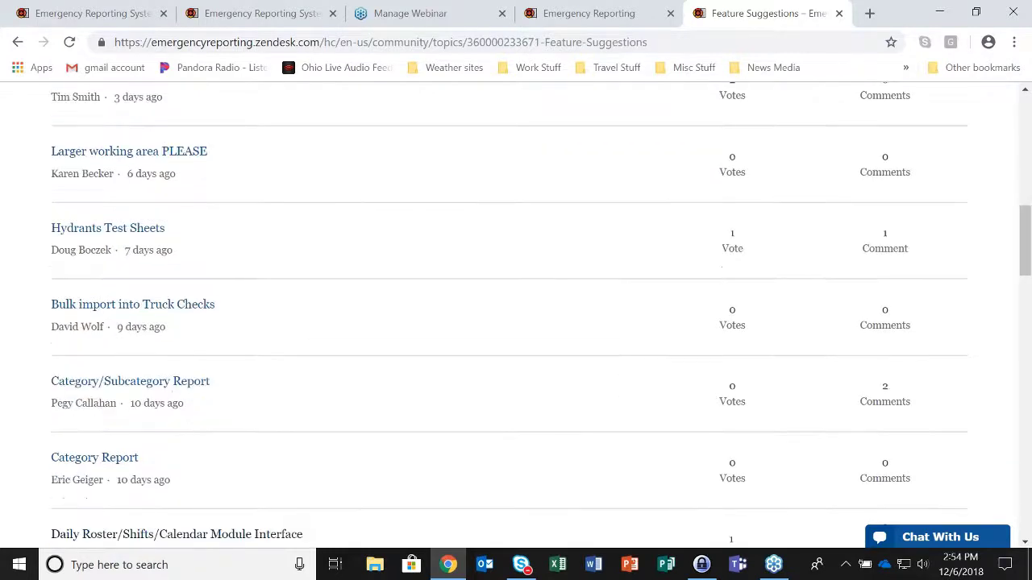
{"action": "scroll", "coordinate": [516, 314], "scroll_direction": "down", "scroll_amount": 2}
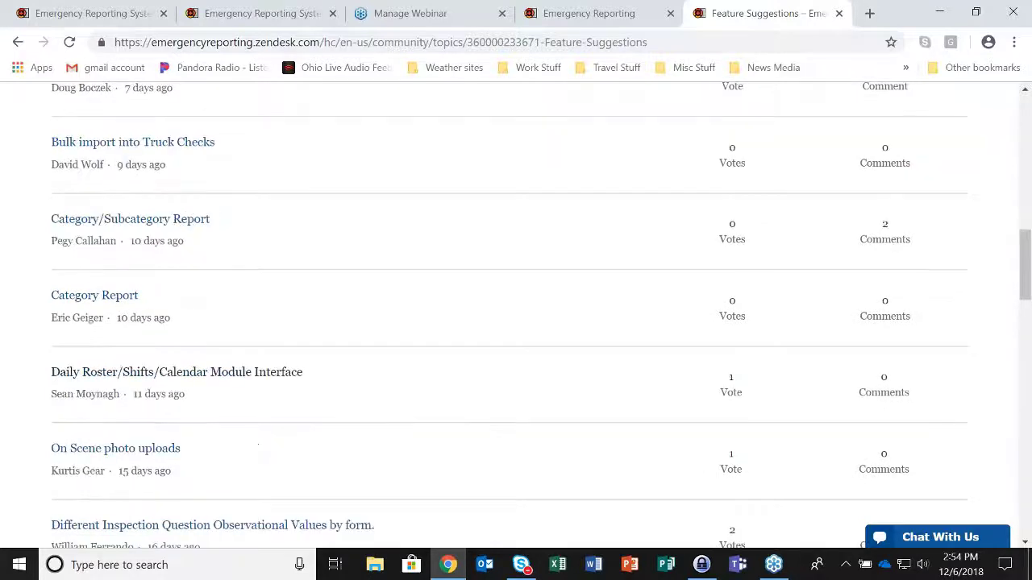
{"action": "scroll", "coordinate": [516, 315], "scroll_direction": "down", "scroll_amount": 1}
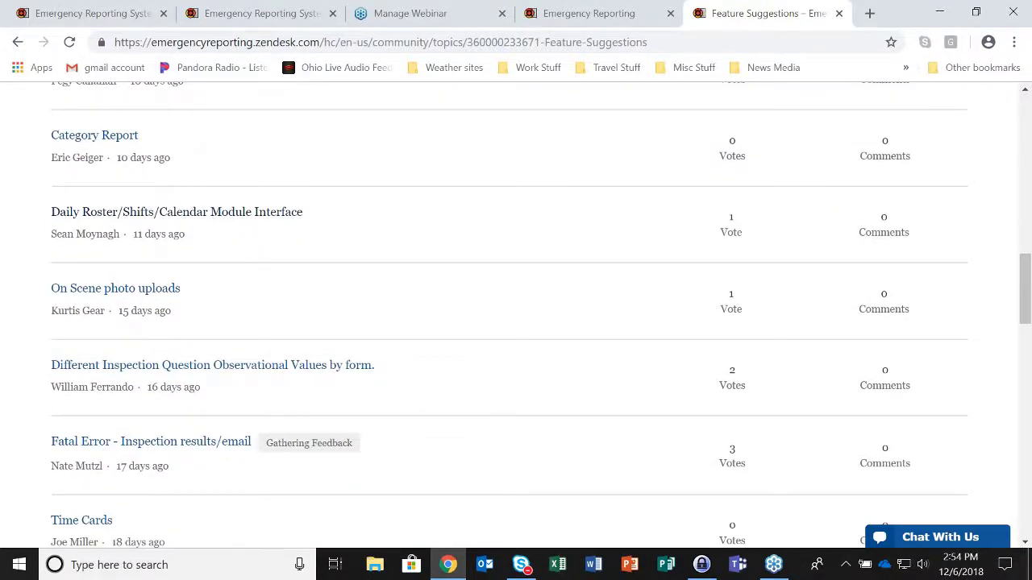
{"action": "scroll", "coordinate": [516, 315], "scroll_direction": "down", "scroll_amount": 3}
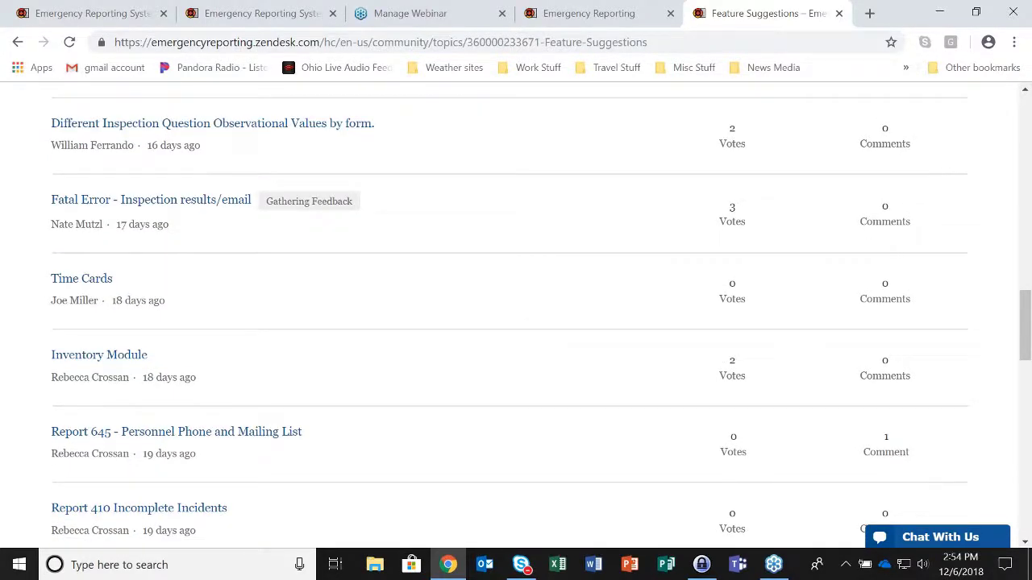
{"action": "scroll", "coordinate": [516, 314], "scroll_direction": "up", "scroll_amount": 15}
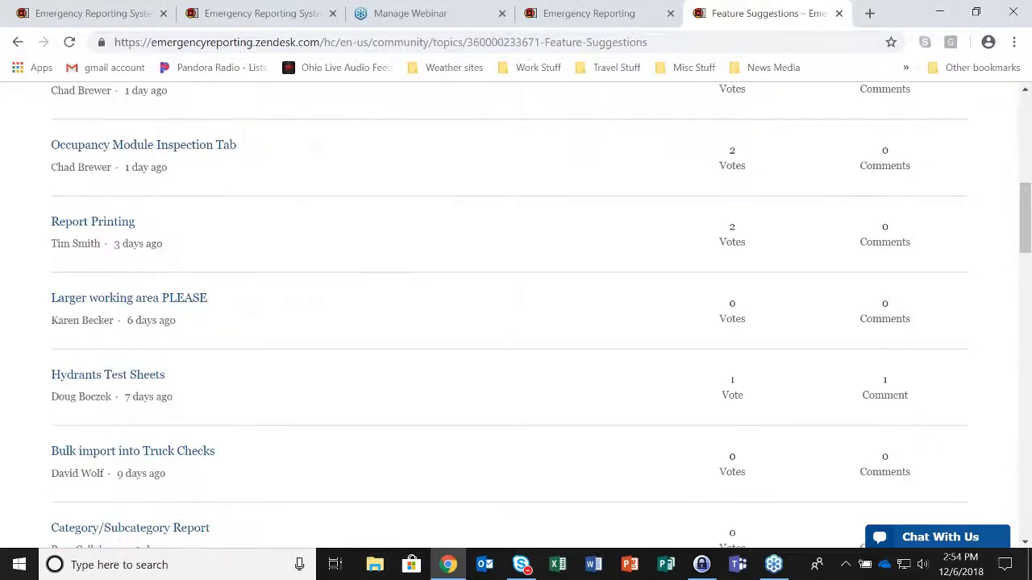